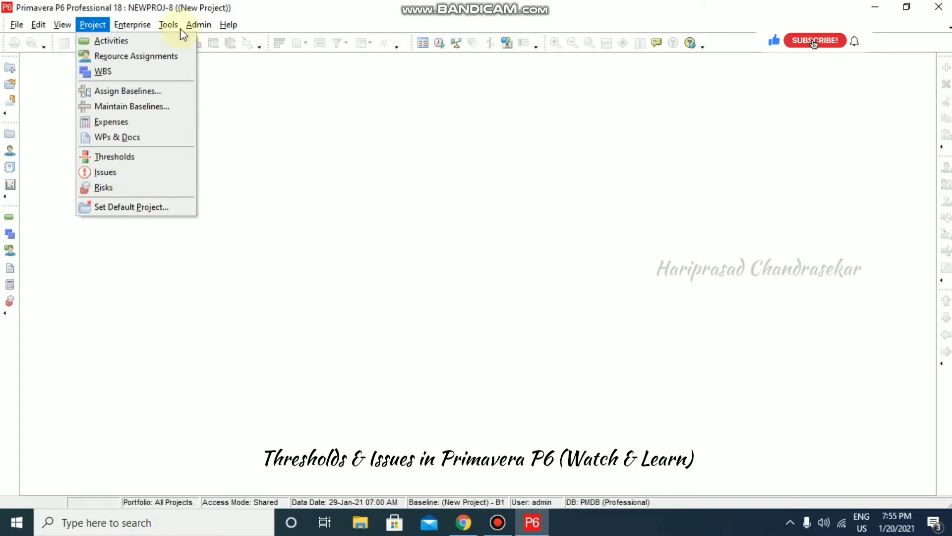
Open project EC00515 City Center Office Building Addition from the Enterprise projects list
click(141, 39)
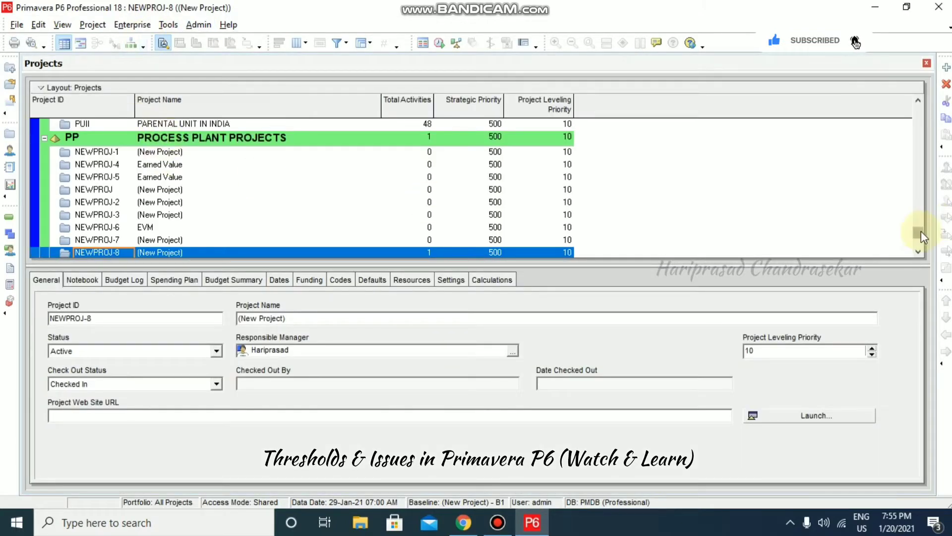
drag(918, 234, 919, 218)
scroll(216, 192, down, 1)
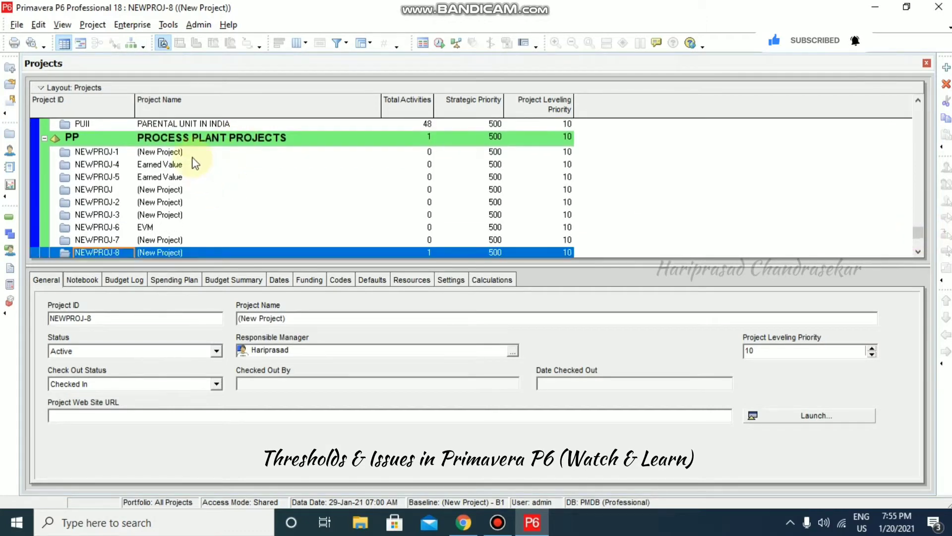
scroll(192, 164, up, 1)
click(201, 140)
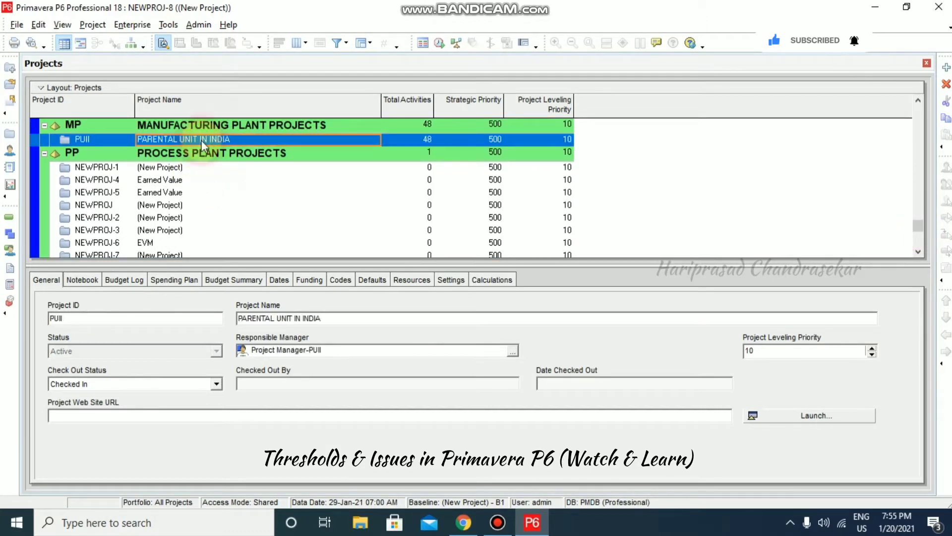
scroll(191, 144, up, 3)
scroll(84, 156, up, 6)
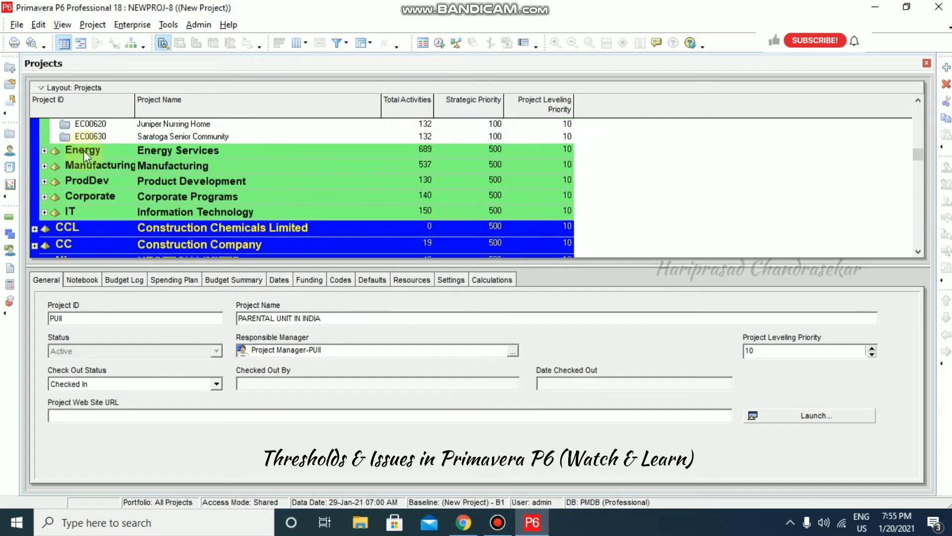
click(174, 156)
right_click(174, 156)
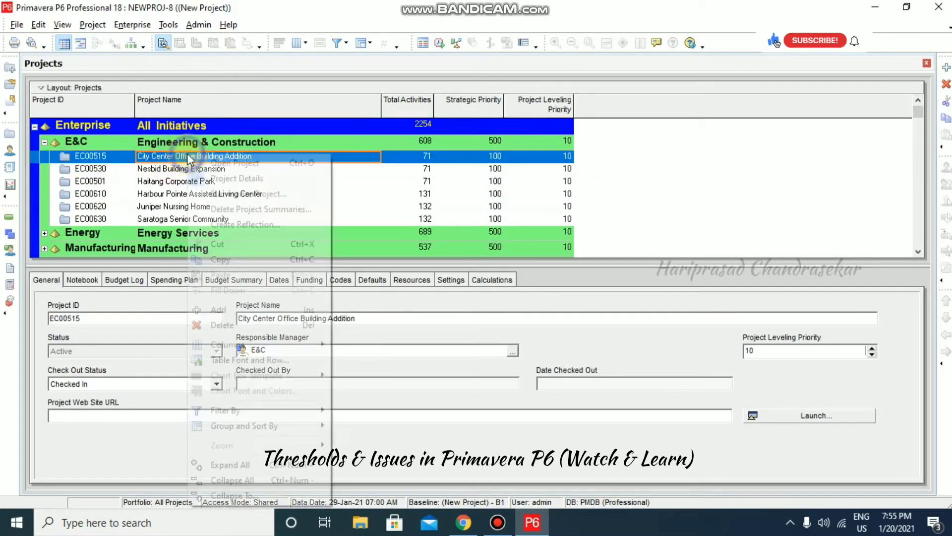
click(213, 165)
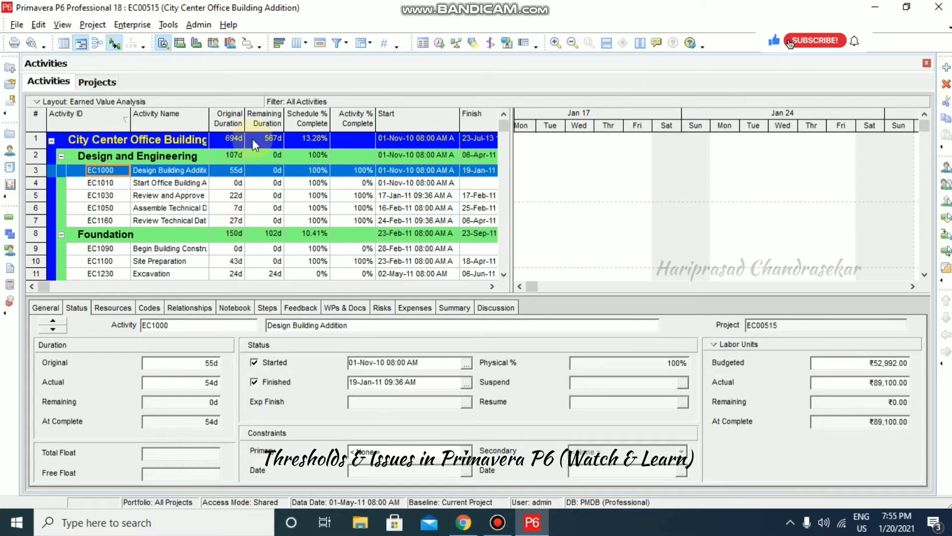
Show the Project Thresholds window with the General details tab displayed
click(99, 23)
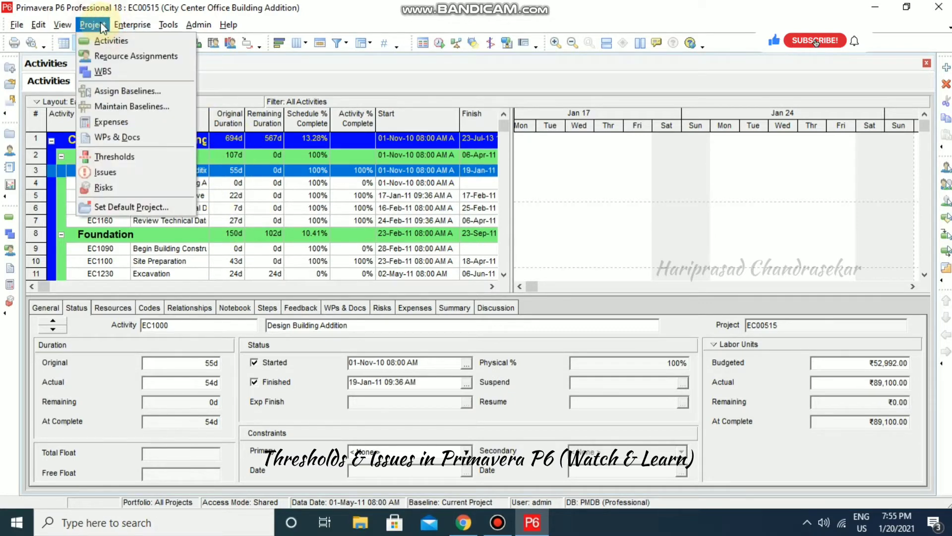
click(138, 159)
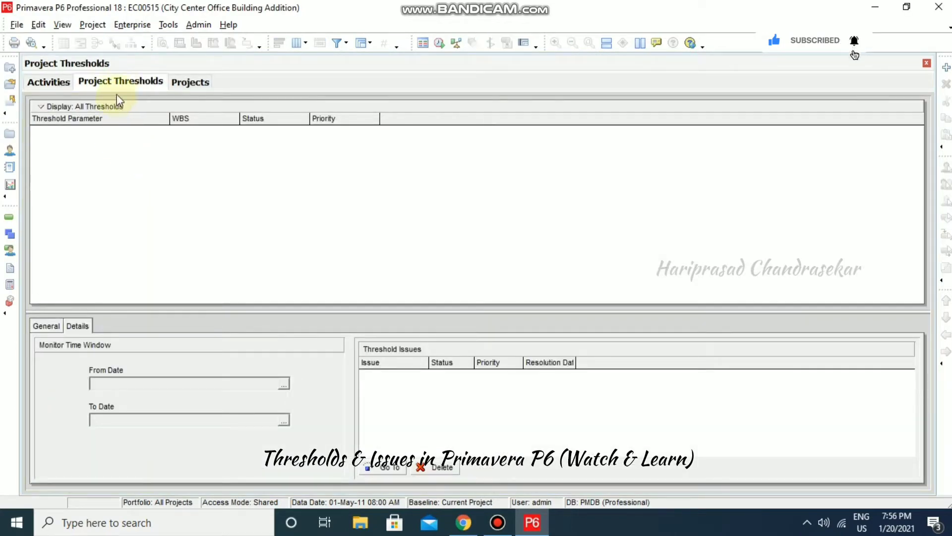
click(46, 325)
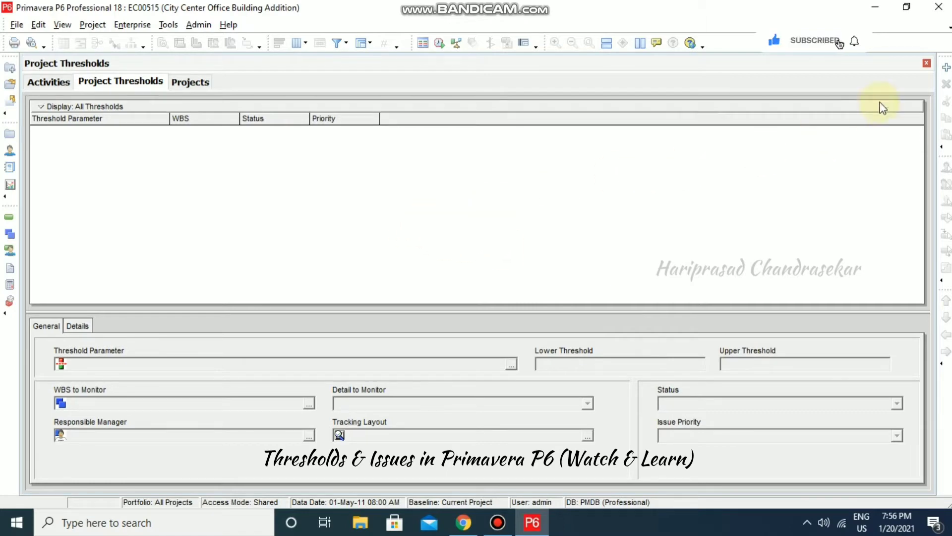
Add a new threshold whose parameter is SPI - Schedule Performance Index (ratio)
click(947, 68)
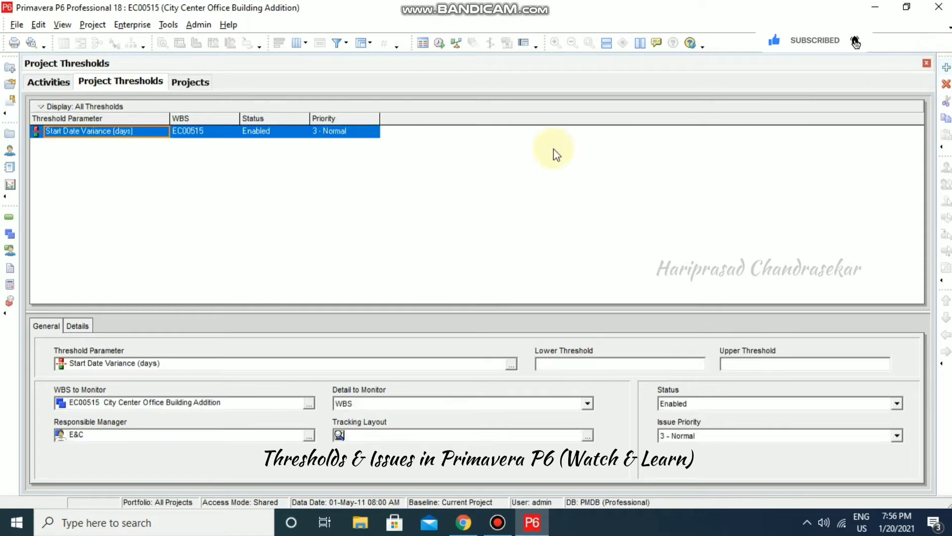
click(163, 131)
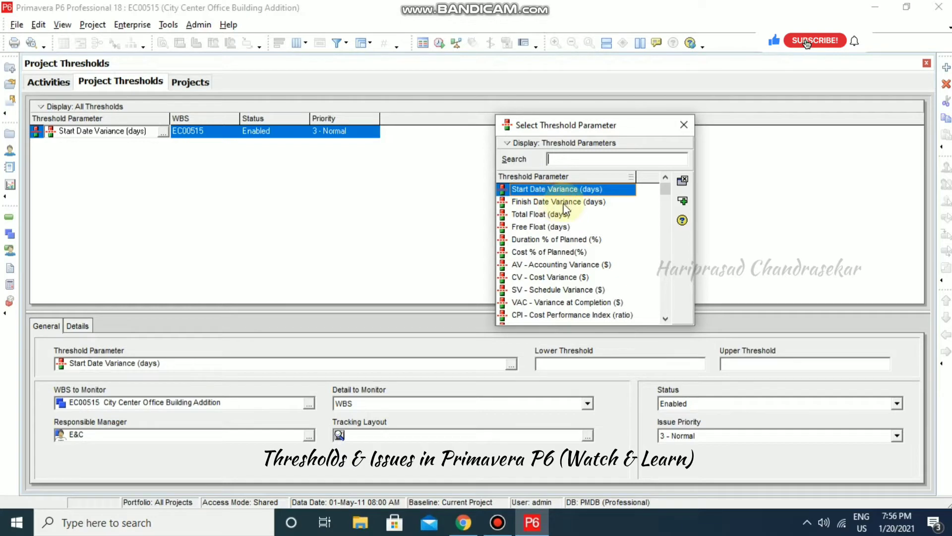
click(566, 314)
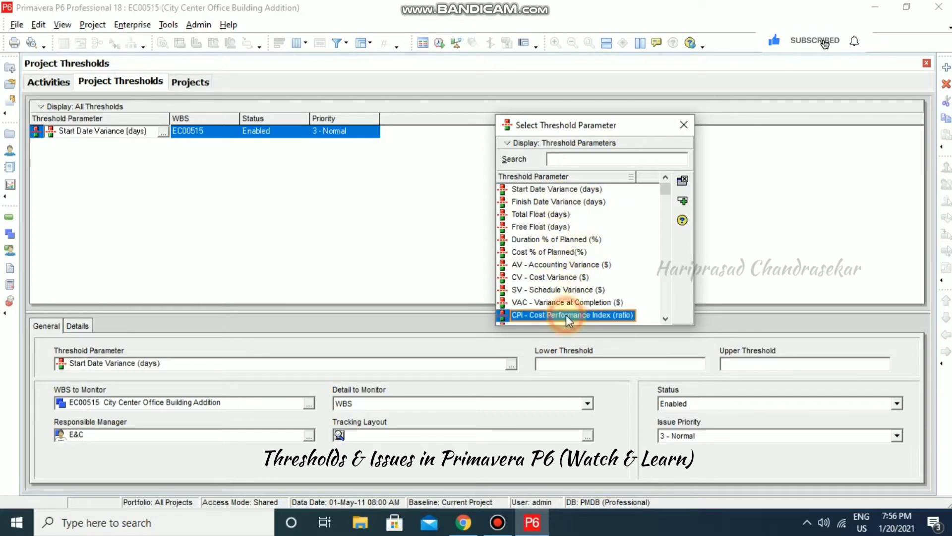
scroll(566, 313, down, 1)
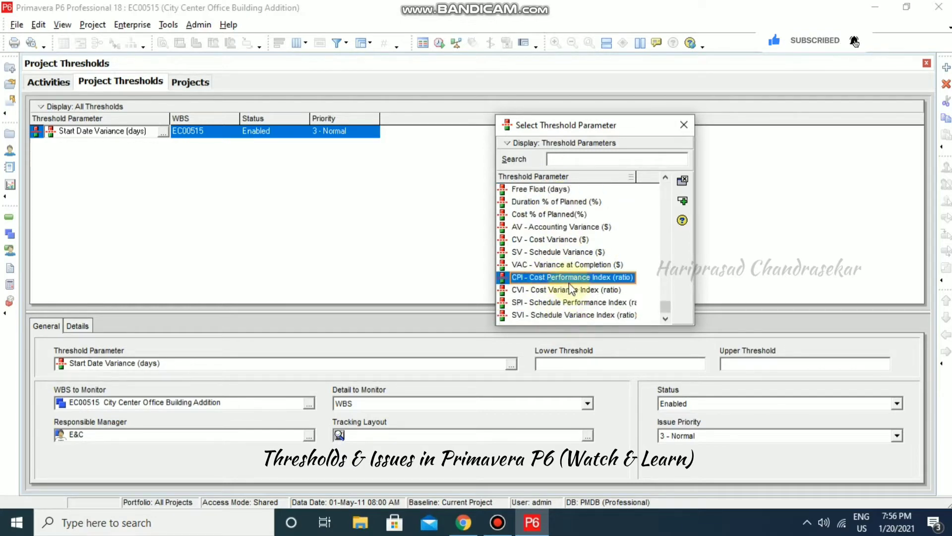
click(552, 303)
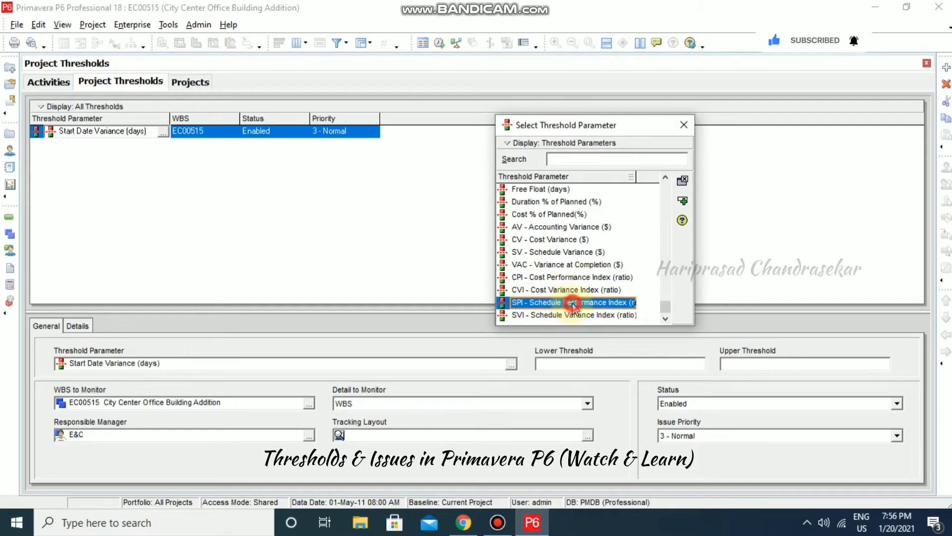
double_click(573, 303)
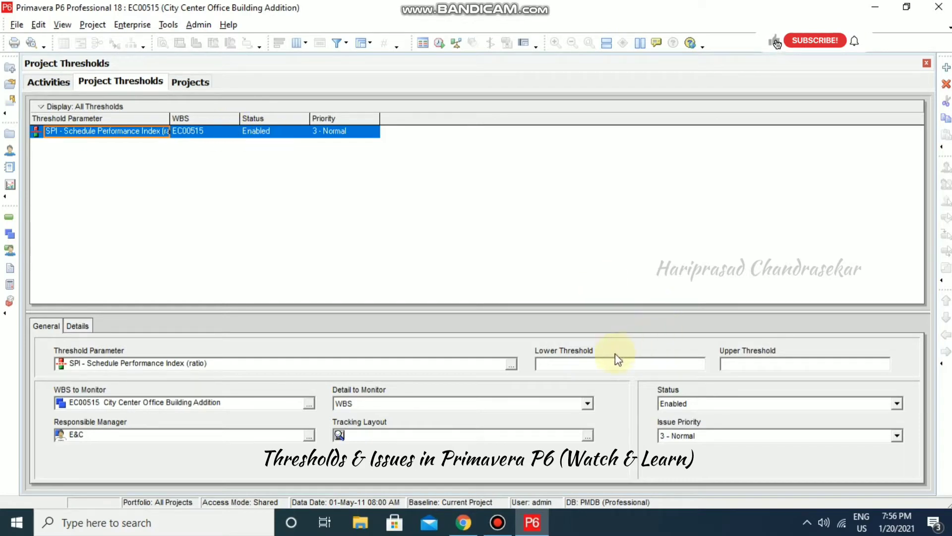
Set the SPI threshold's lower limit to 0.5 and upper limit to 1.0
click(645, 364)
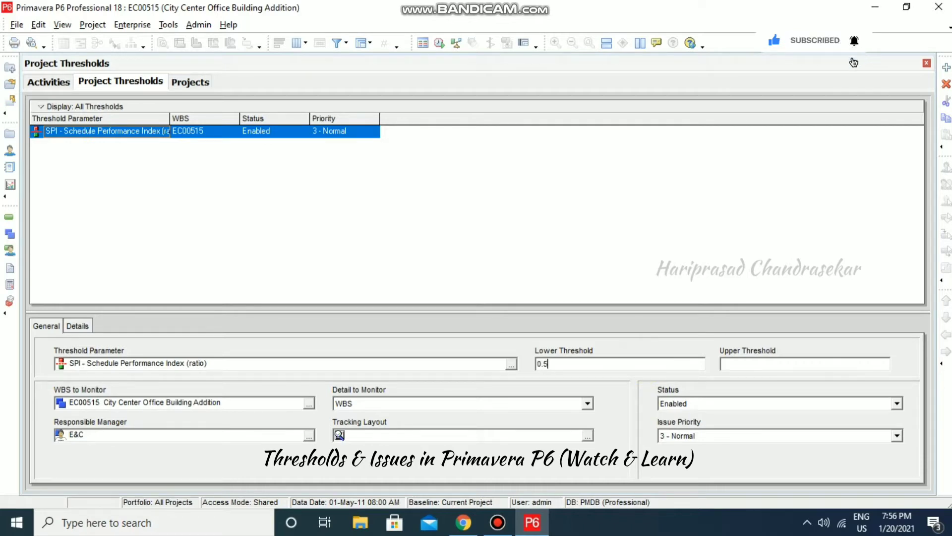
click(829, 364)
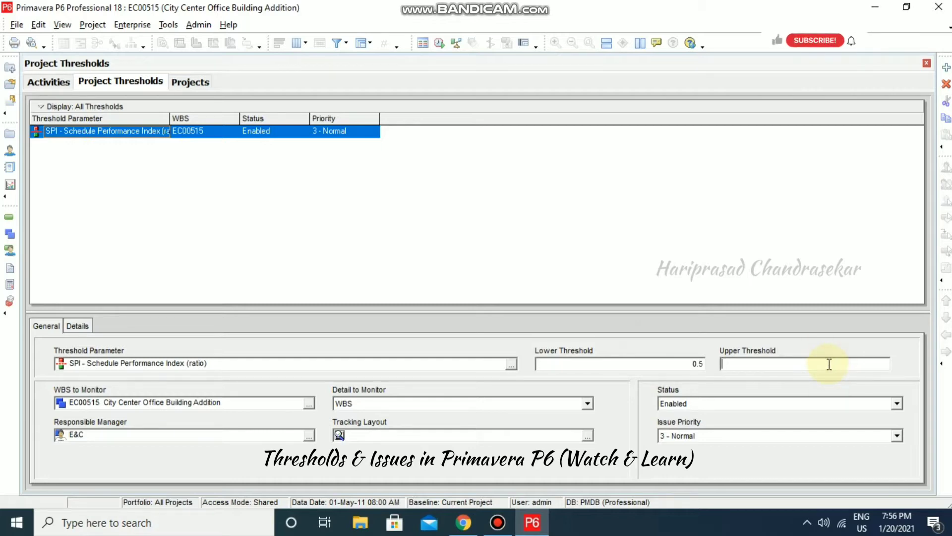
text(1.0)
click(776, 291)
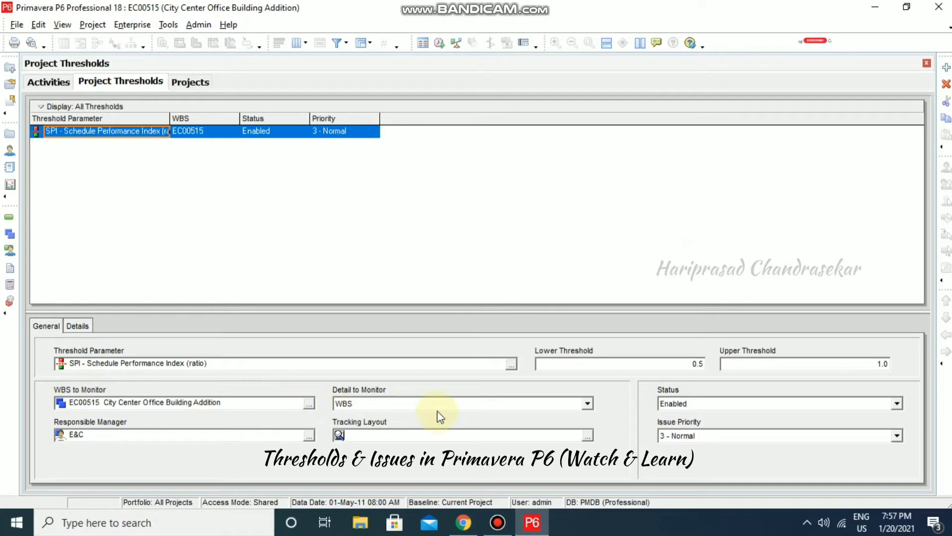
click(587, 403)
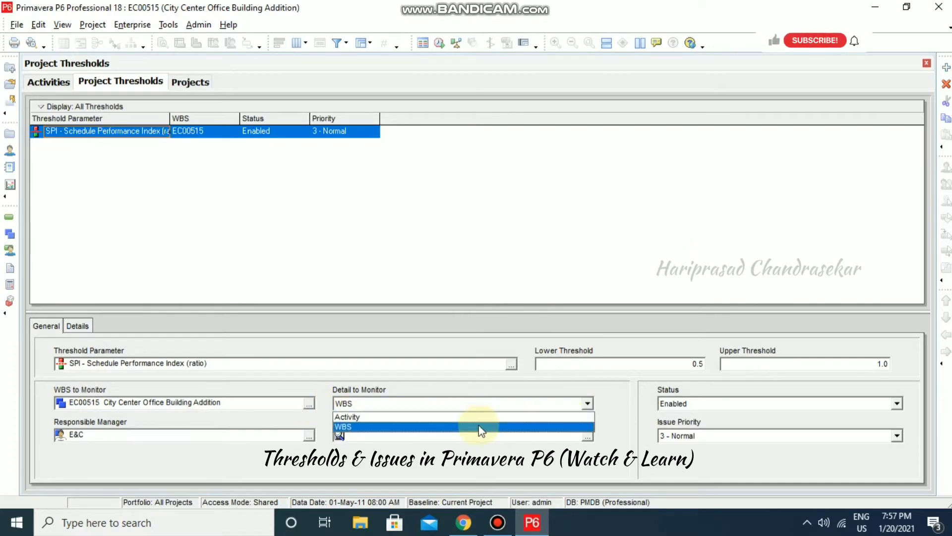
click(588, 403)
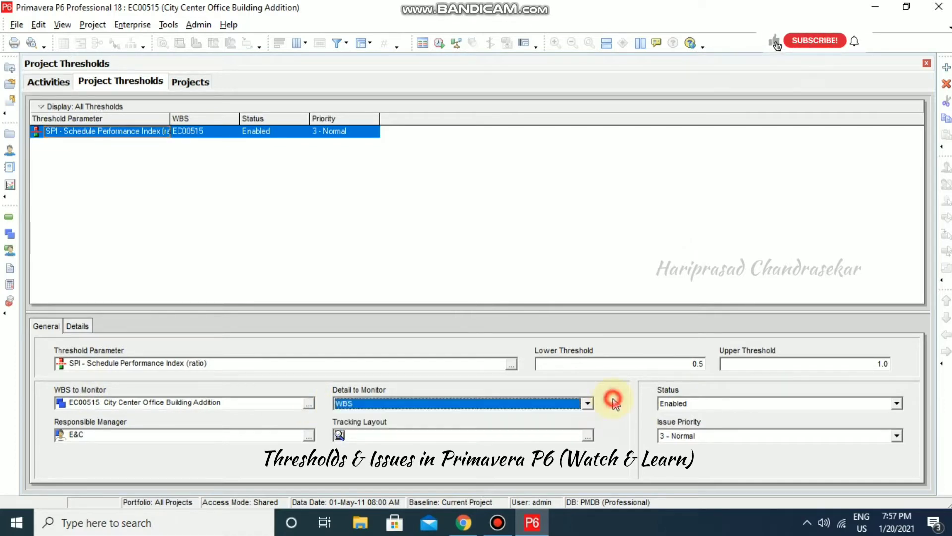
click(897, 403)
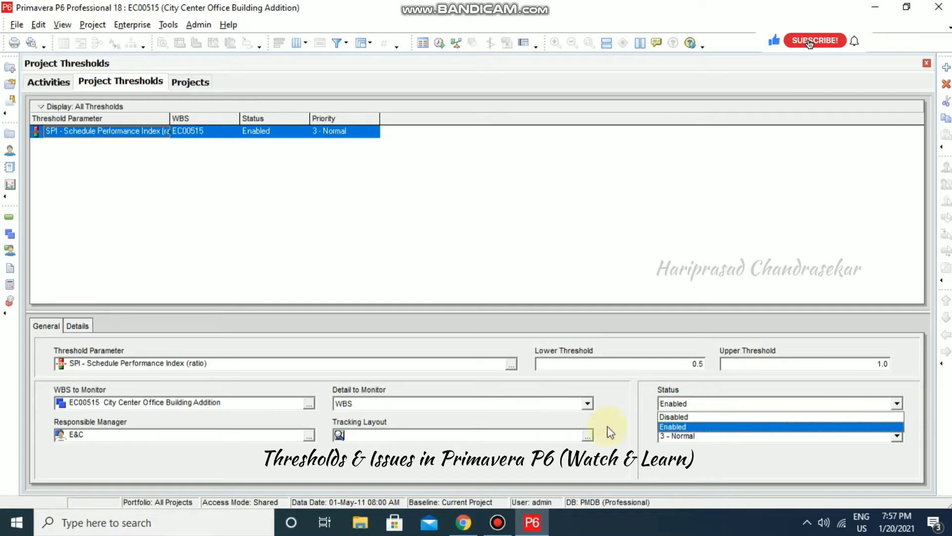
click(445, 456)
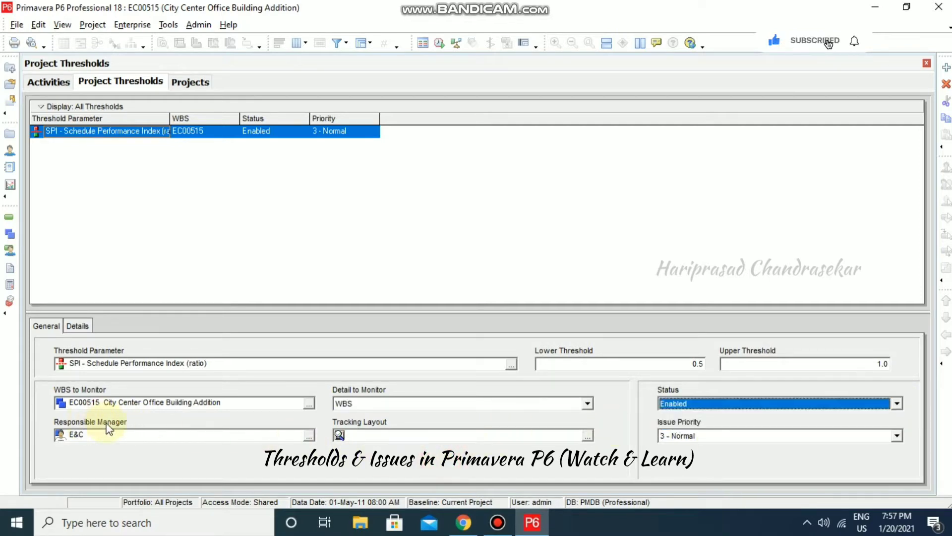
click(588, 435)
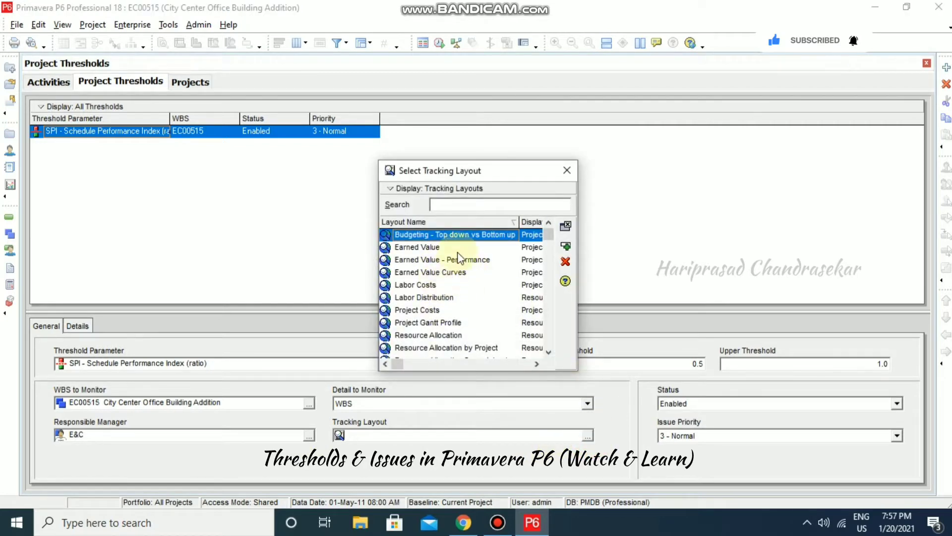
click(567, 172)
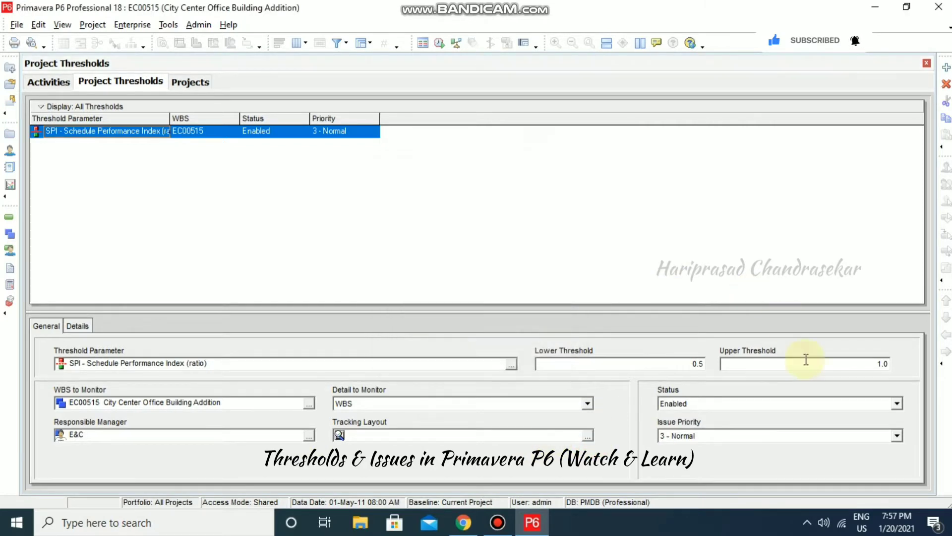
click(897, 435)
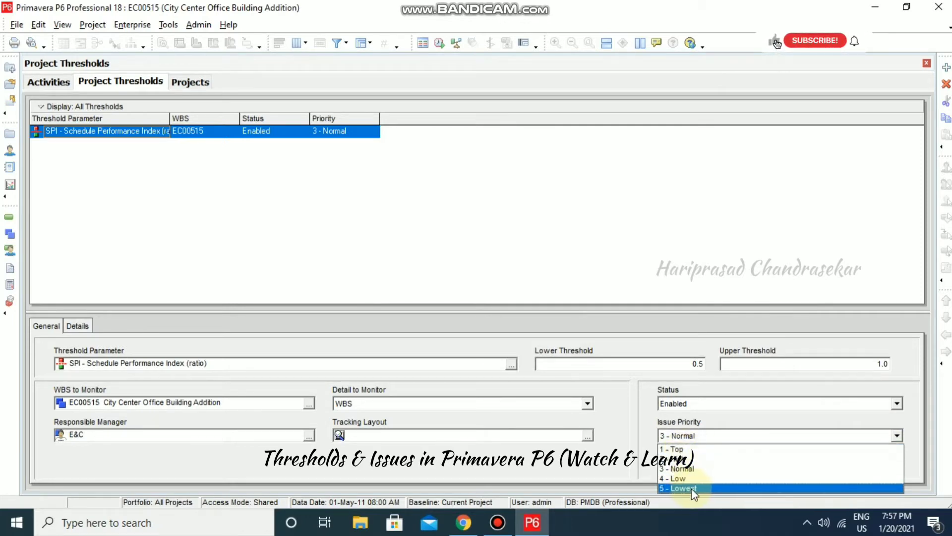
key(Escape)
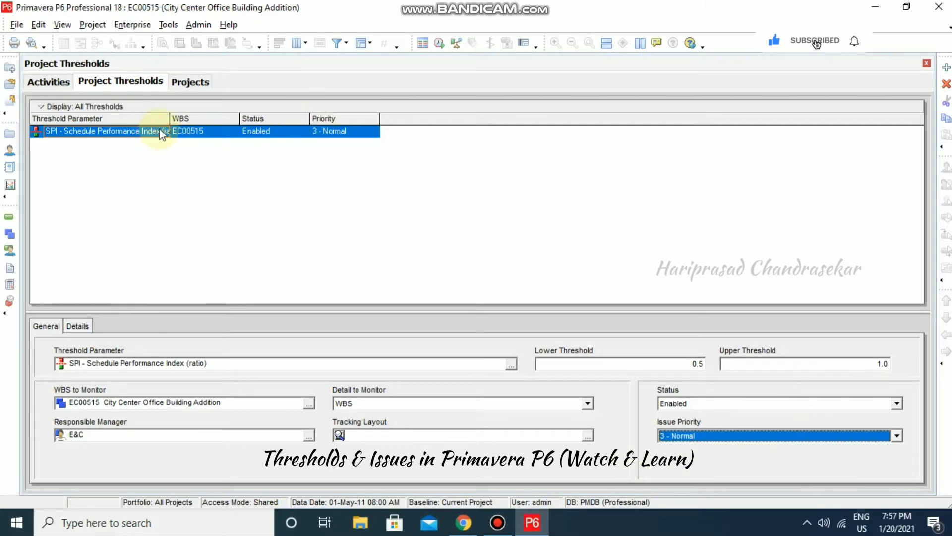
Monitor thresholds with the original date windows and acknowledge the 15 generated issues
click(166, 26)
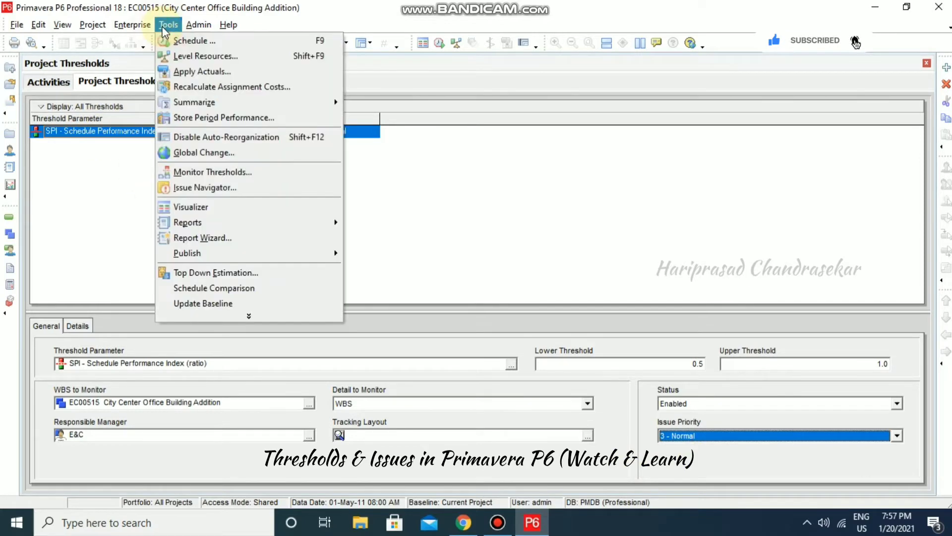
click(235, 174)
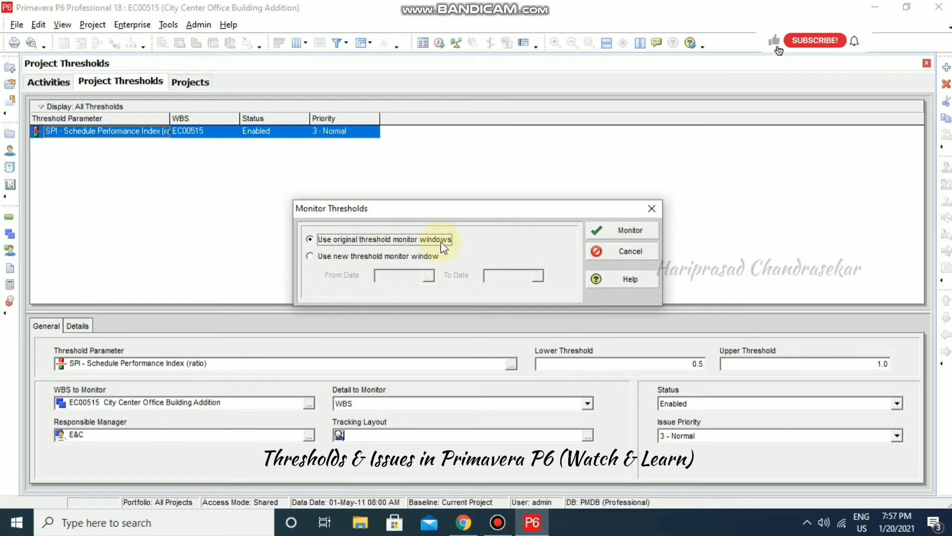
click(311, 255)
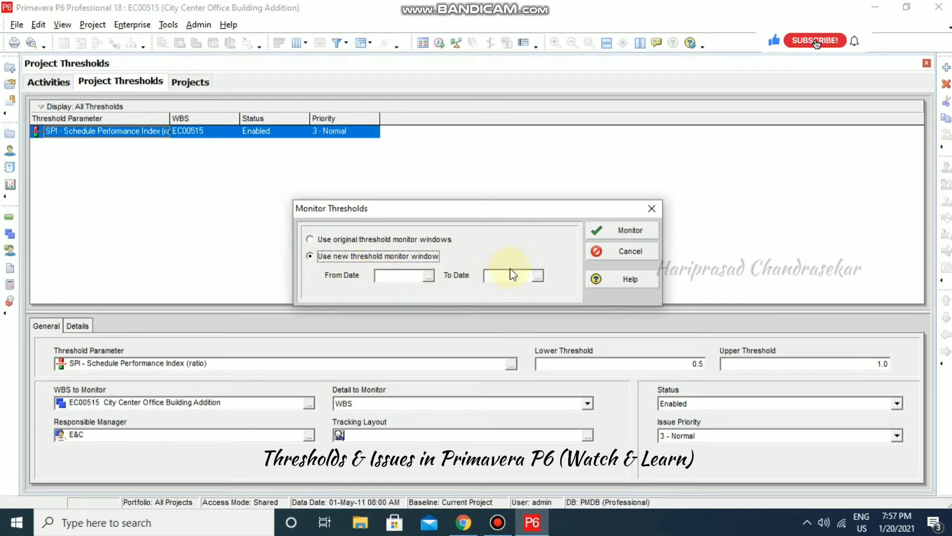
click(343, 243)
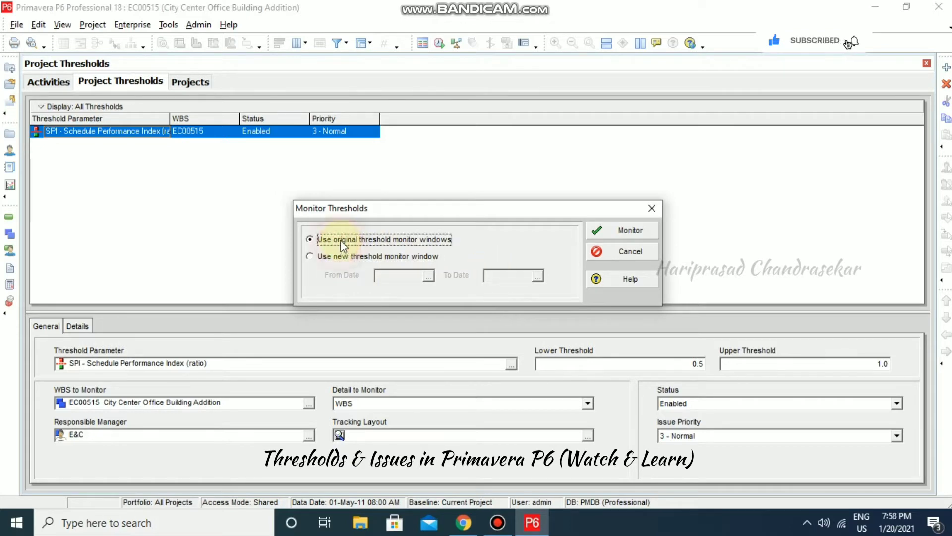
click(629, 234)
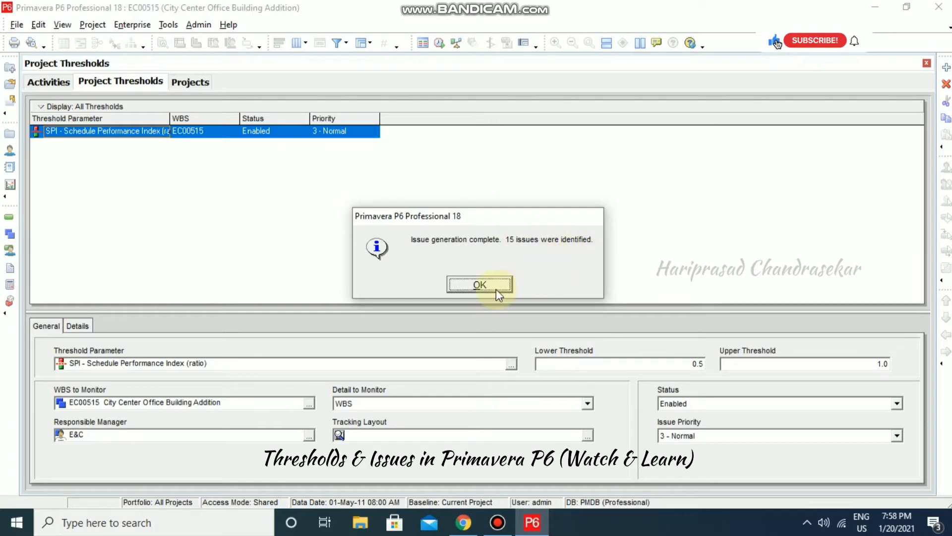
click(480, 285)
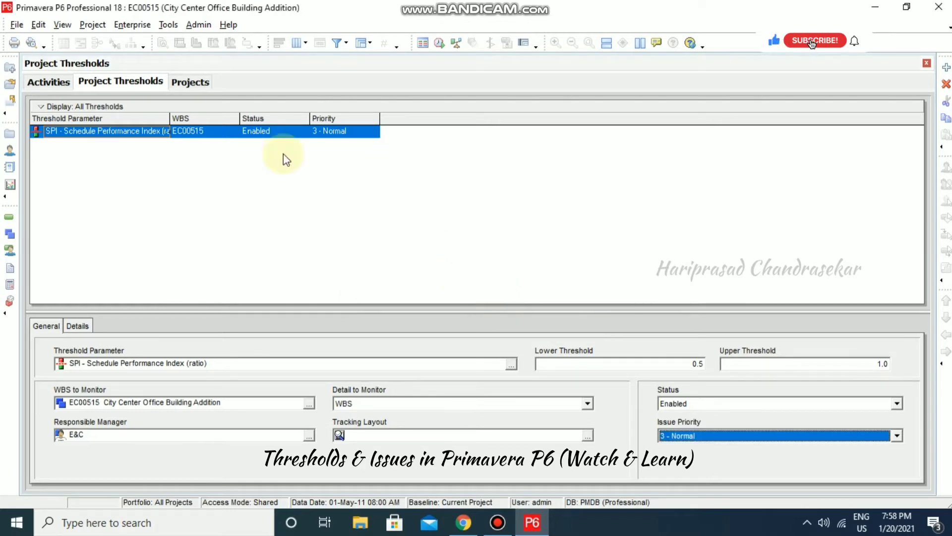
Add Lower Threshold and Upper Threshold columns to the thresholds table after Priority
click(78, 326)
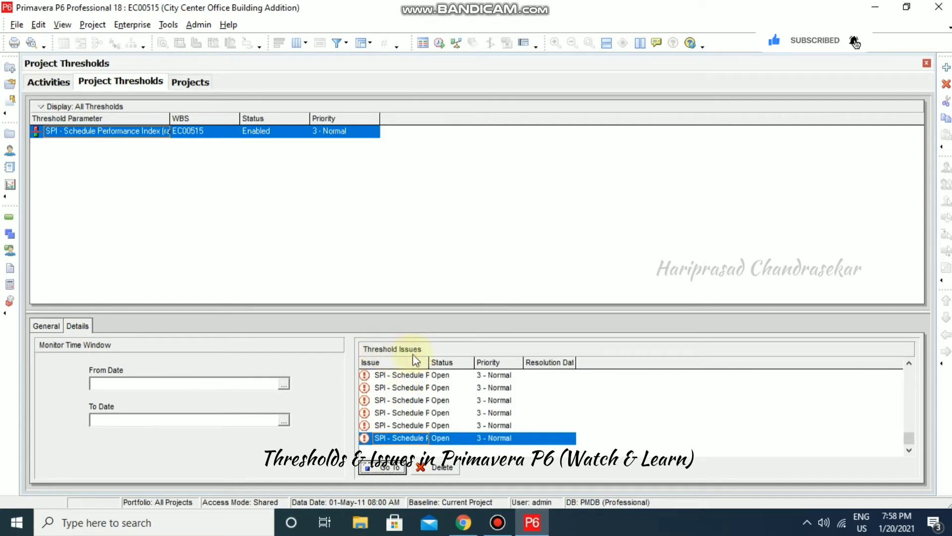
click(427, 118)
right_click(427, 118)
mouse_move(478, 228)
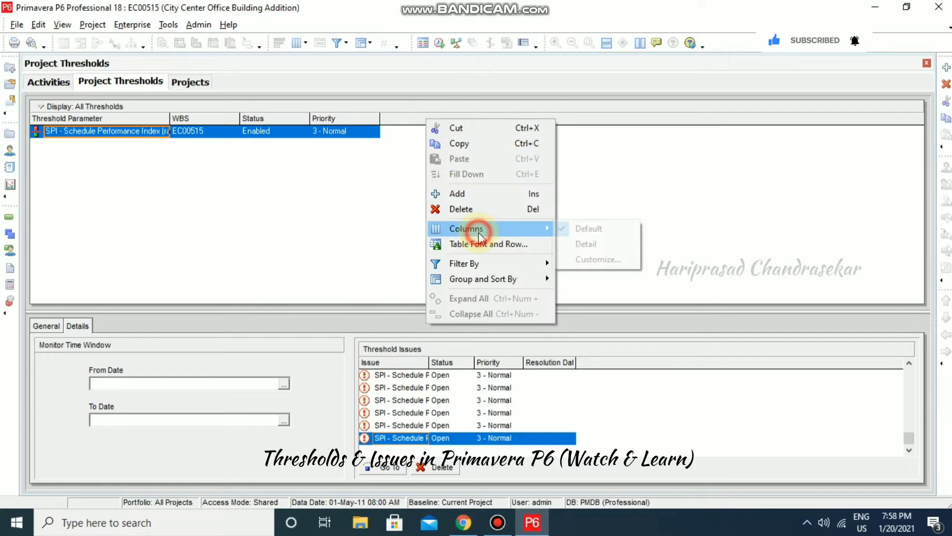
click(589, 259)
click(298, 199)
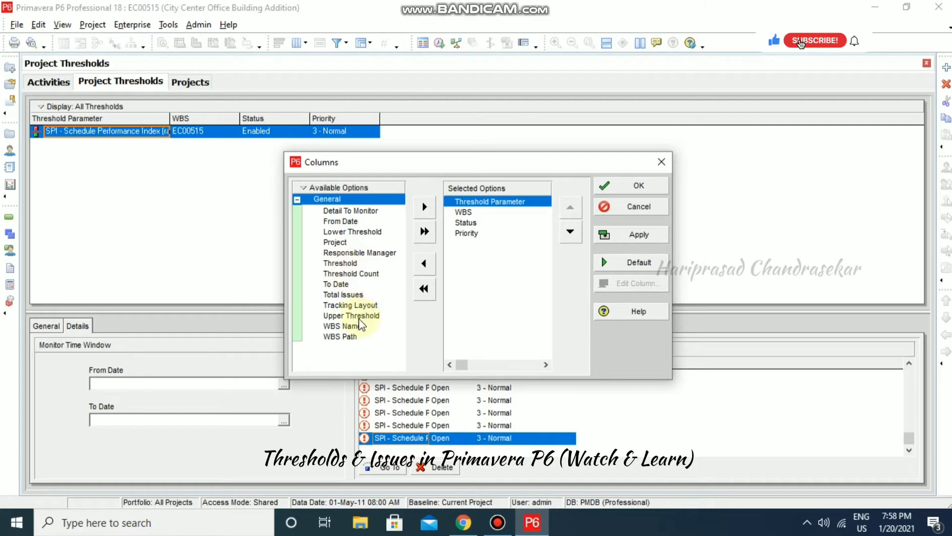
click(365, 316)
click(467, 235)
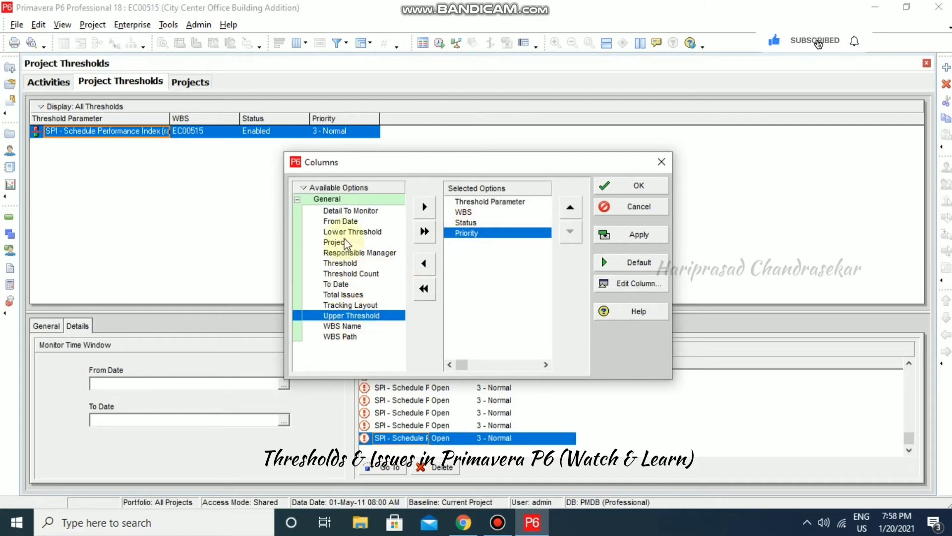
click(347, 231)
click(425, 207)
click(367, 306)
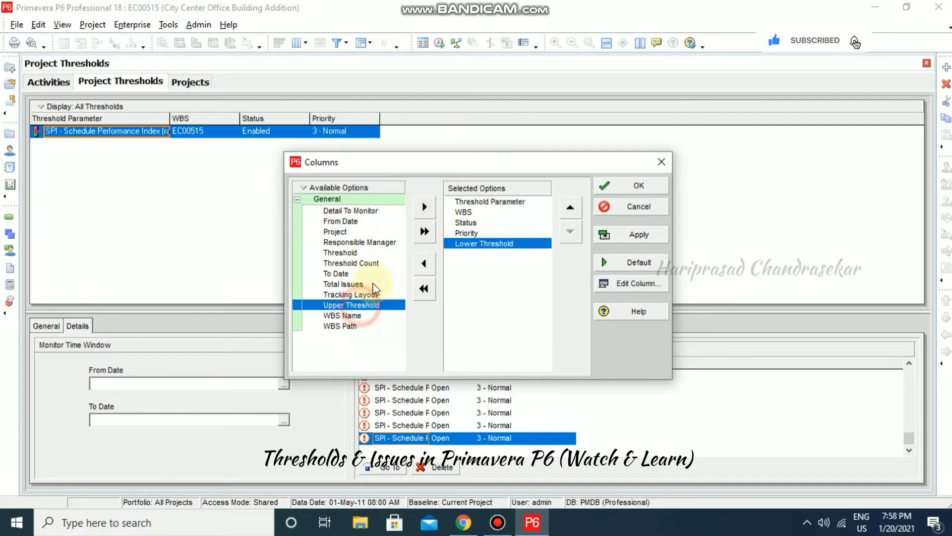
click(424, 208)
click(636, 238)
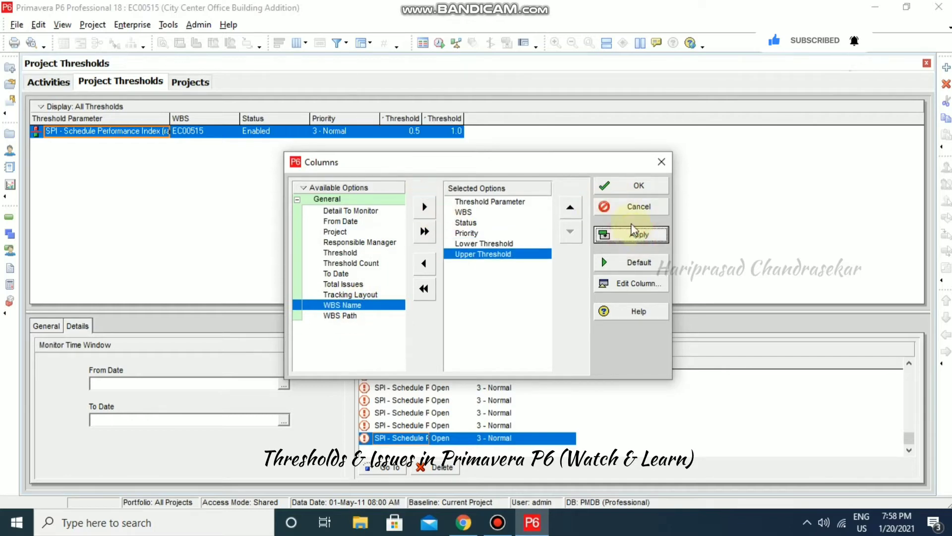
click(636, 187)
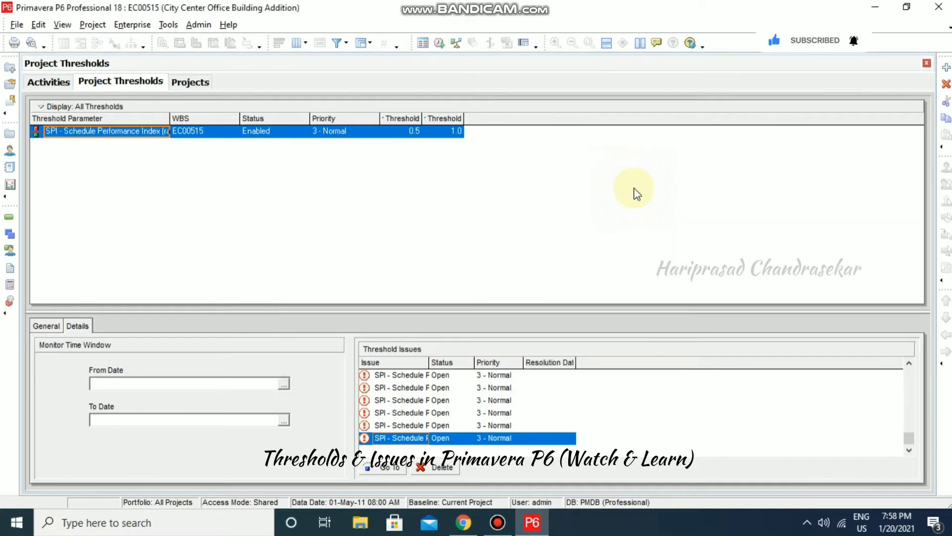
Widen the threshold and issue columns and sort the SPI issues by issue name
double_click(421, 119)
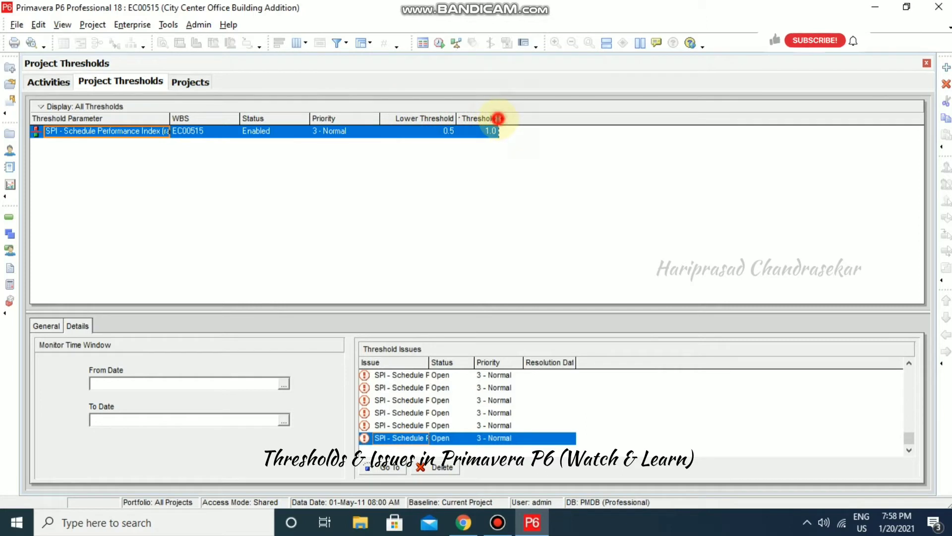
drag(498, 119, 551, 119)
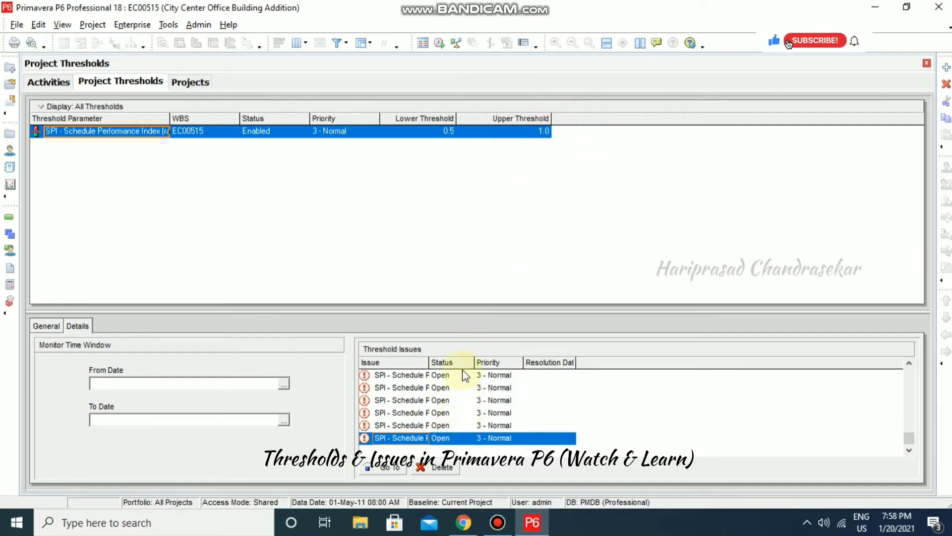
drag(909, 439, 914, 373)
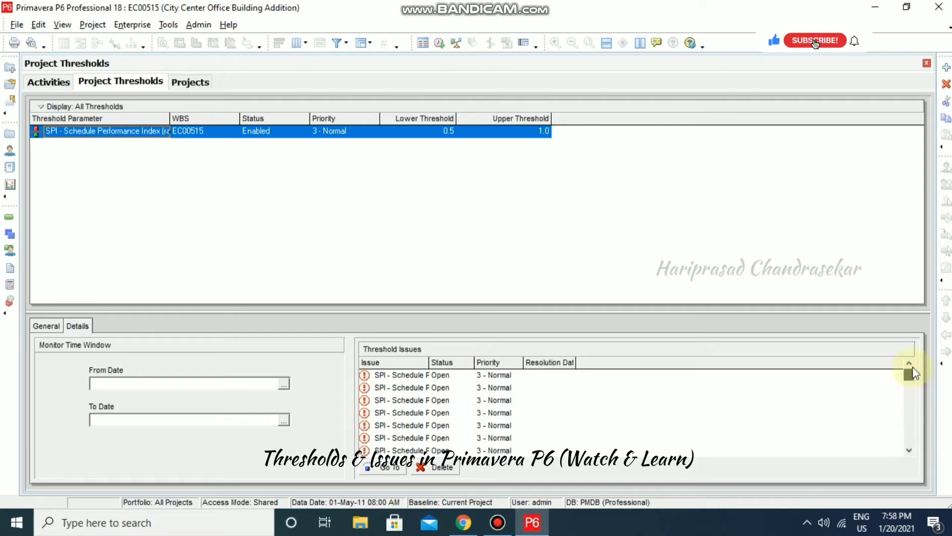
click(397, 375)
drag(474, 363, 578, 362)
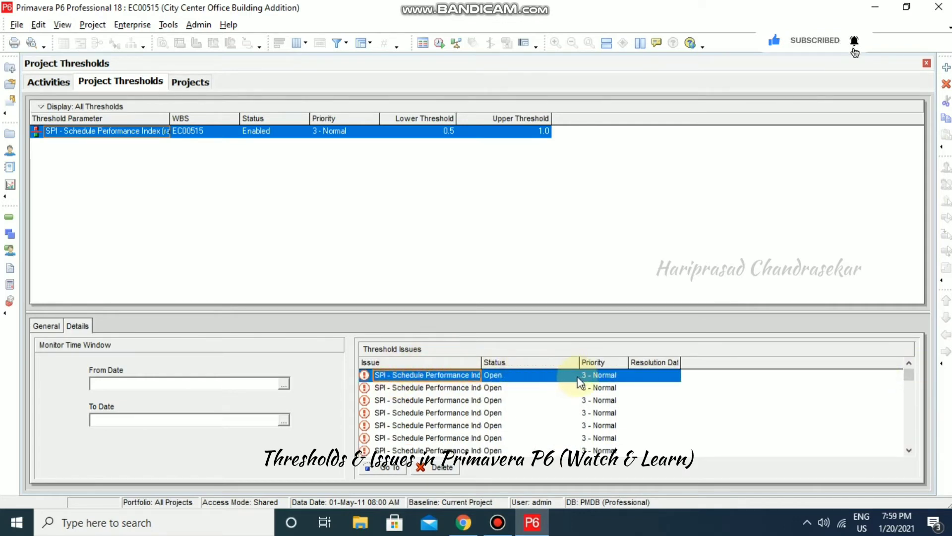
click(490, 362)
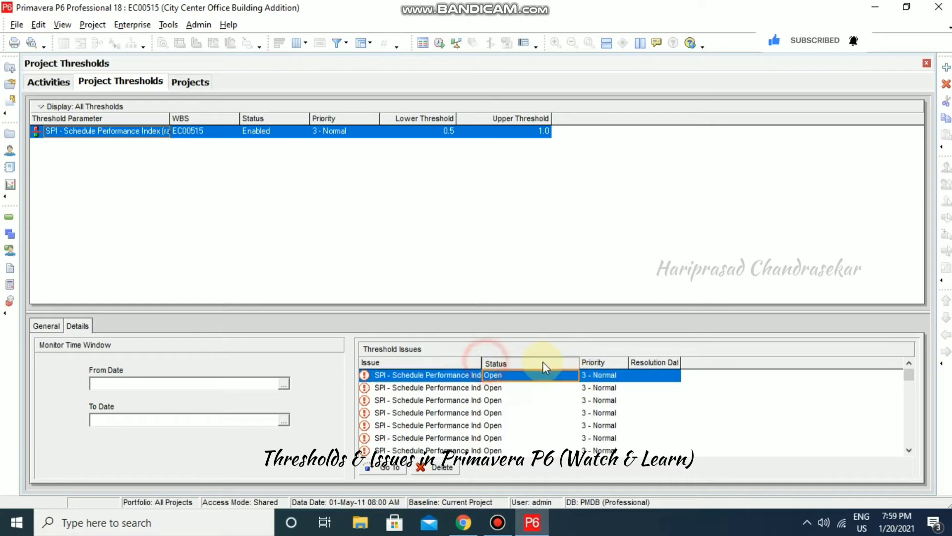
click(479, 362)
drag(483, 364, 526, 363)
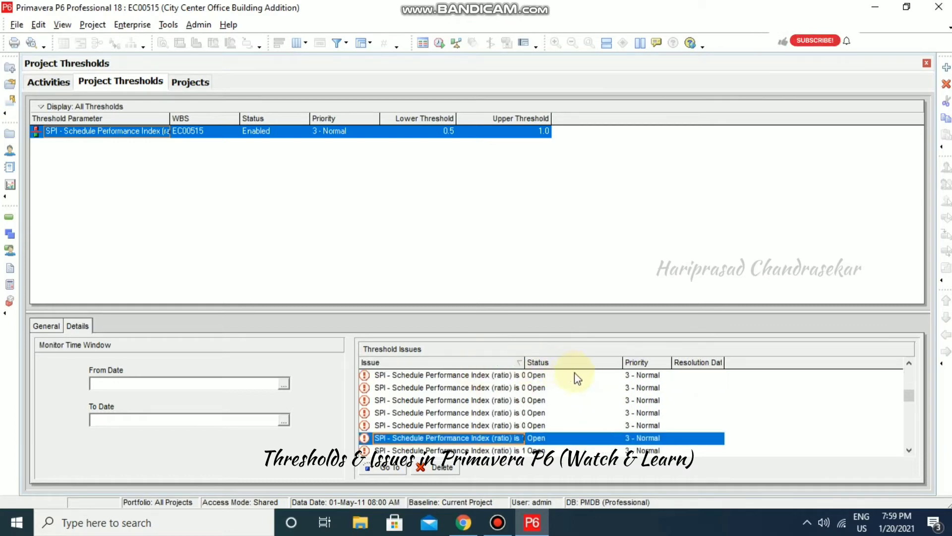
click(617, 376)
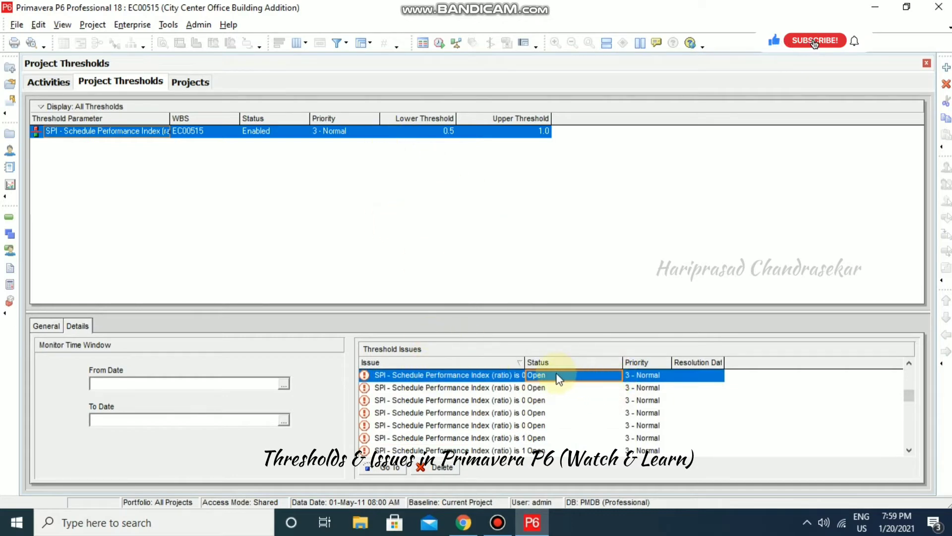
Go to the Project Issues list and select the Ex-Finish.Roof issue
click(392, 468)
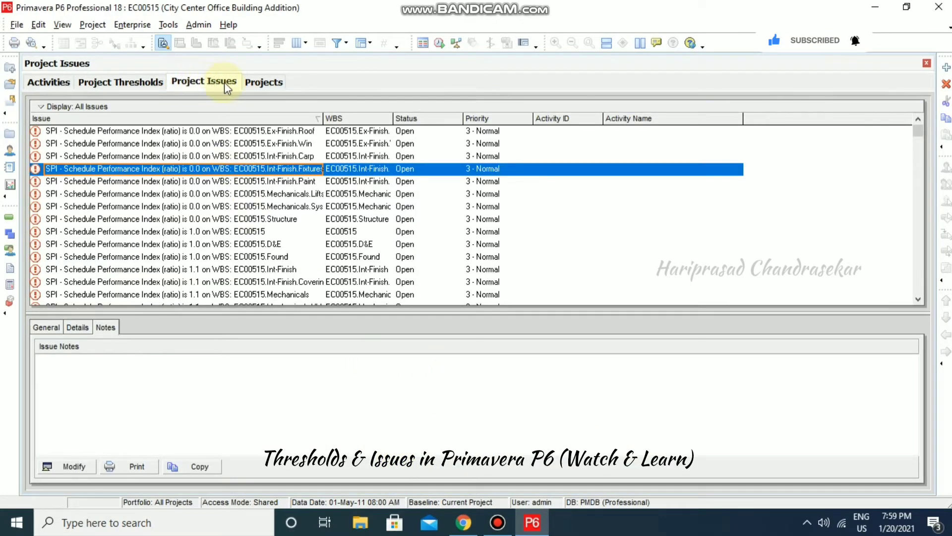
click(94, 25)
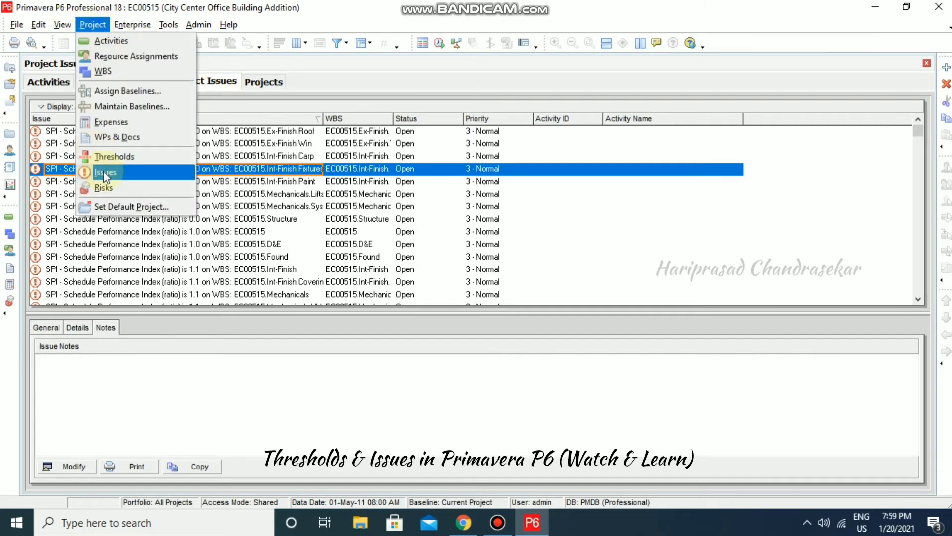
click(103, 171)
click(214, 85)
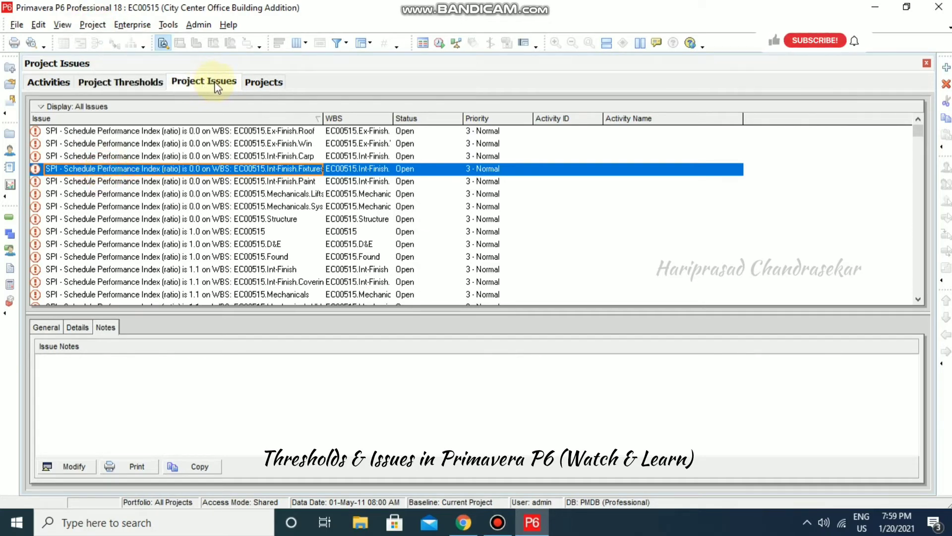
click(191, 130)
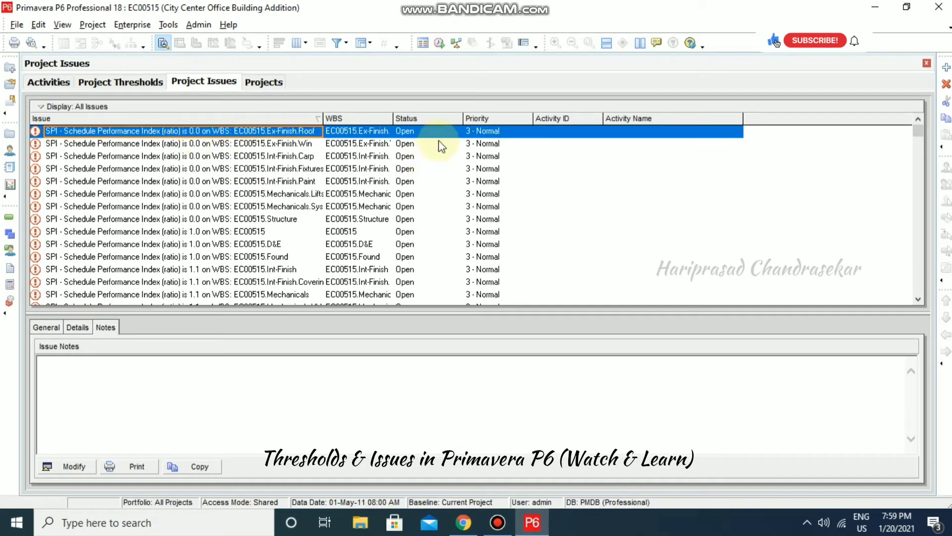
Review Ex-Finish.Roof's General, Details and Notes tabs, keeping its status Open
click(44, 328)
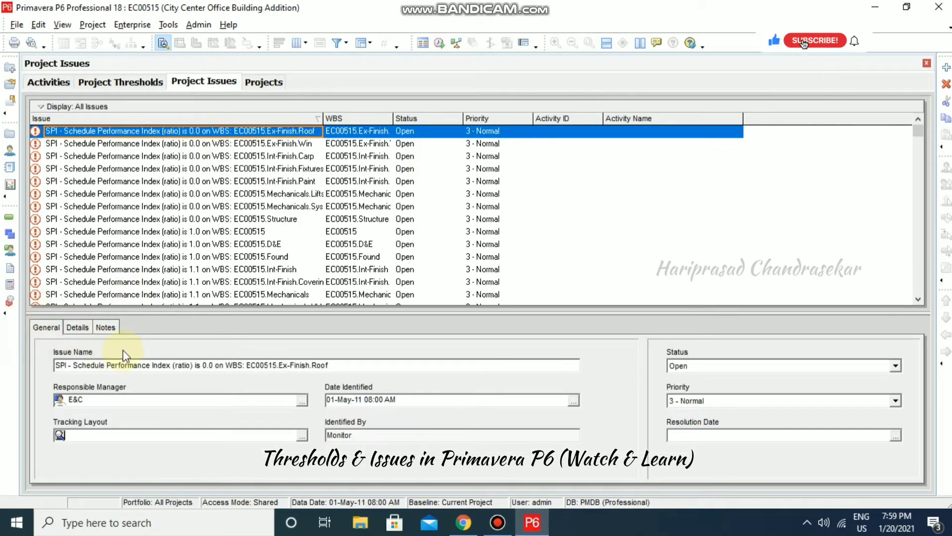
click(895, 365)
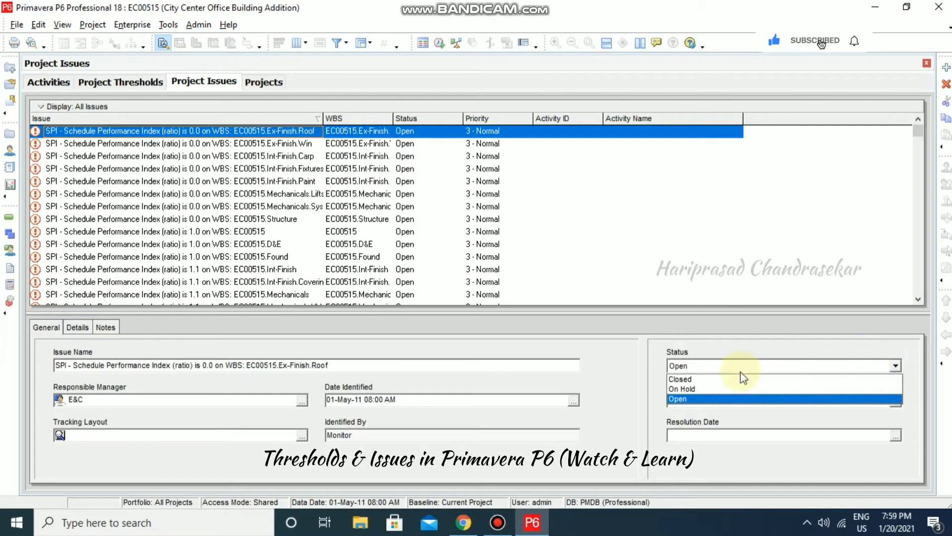
click(694, 398)
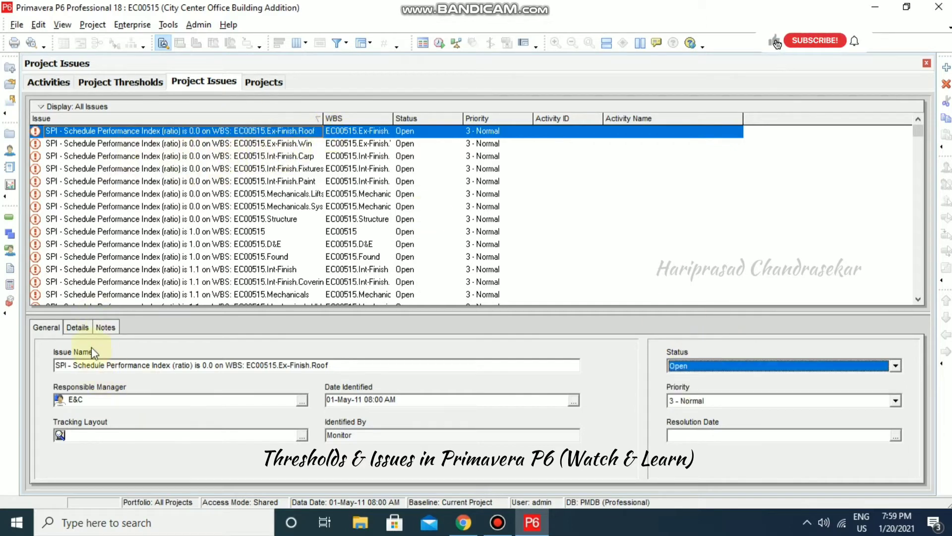
click(80, 329)
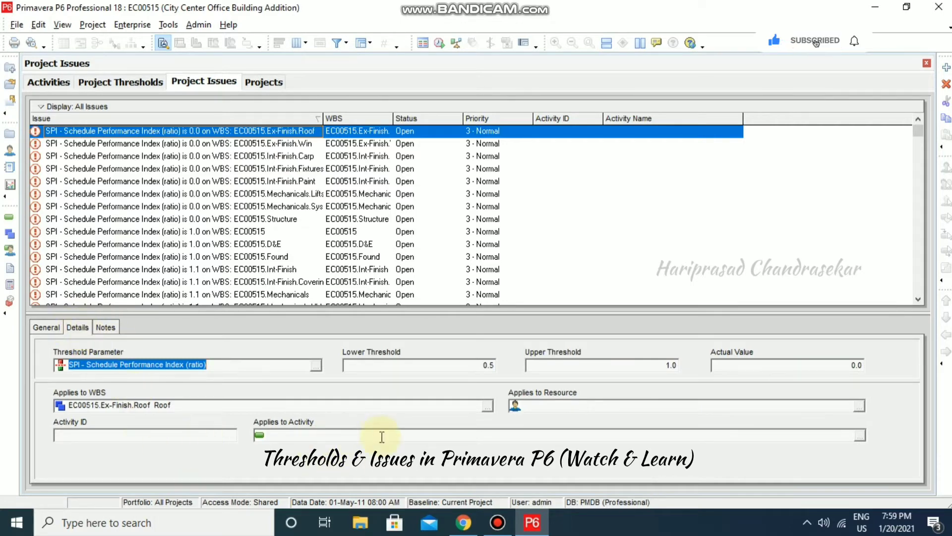
click(105, 327)
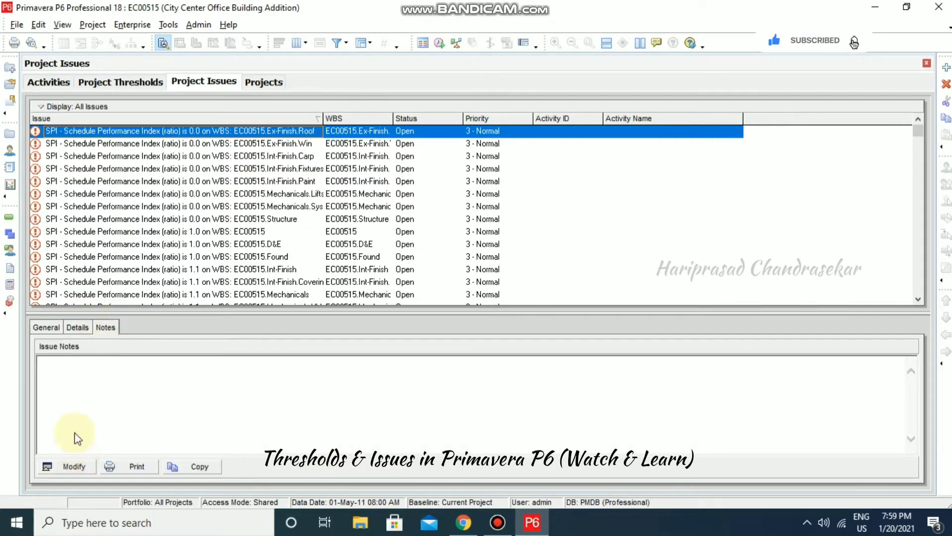
Add the note "fdgfegesgger" to the Ex-Finish.Roof issue
click(85, 468)
click(128, 108)
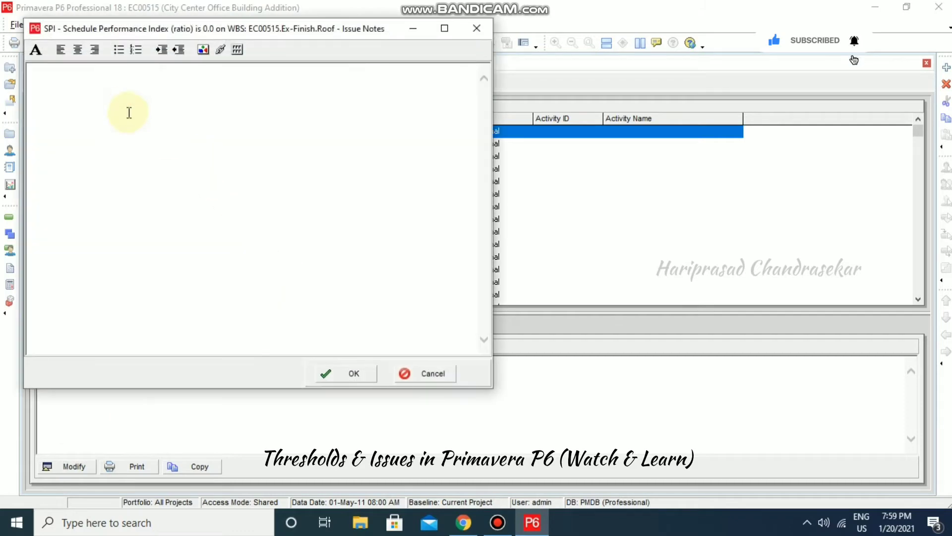
text(fdgfegesgger)
click(348, 373)
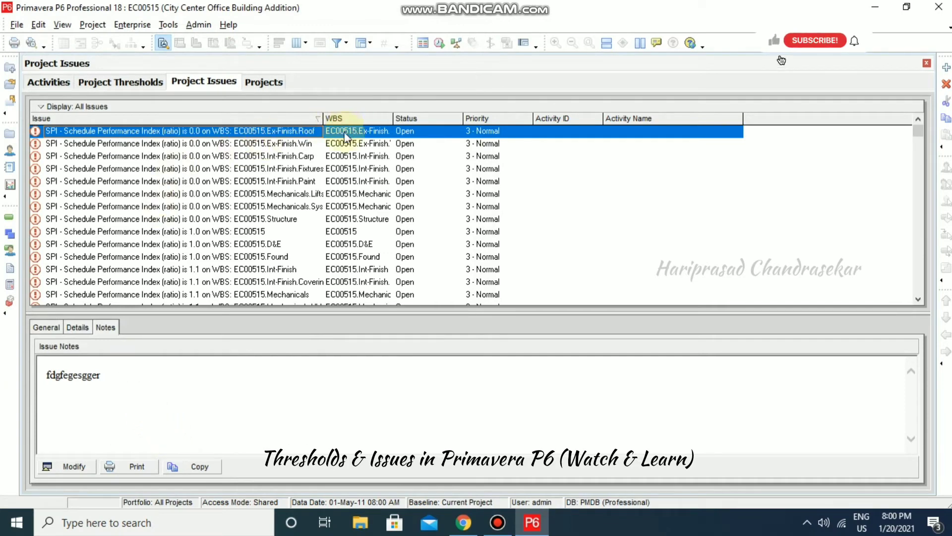
Change the Ex-Finish.Roof issue's status to Closed
click(52, 329)
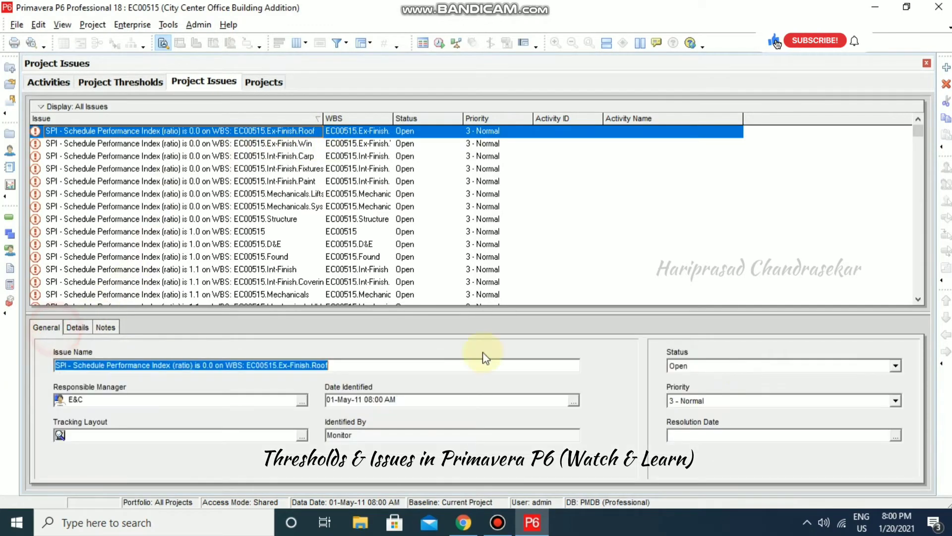
click(873, 367)
click(729, 379)
click(625, 231)
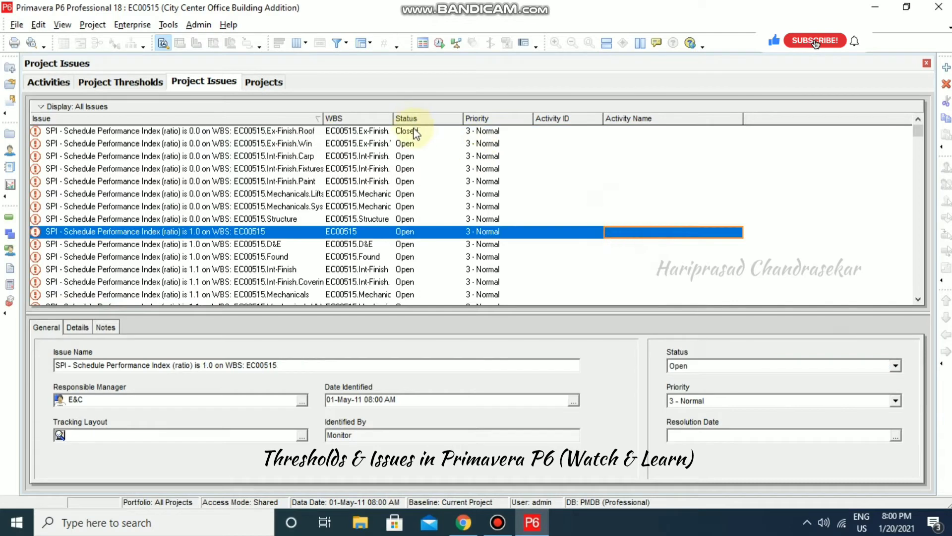
click(416, 132)
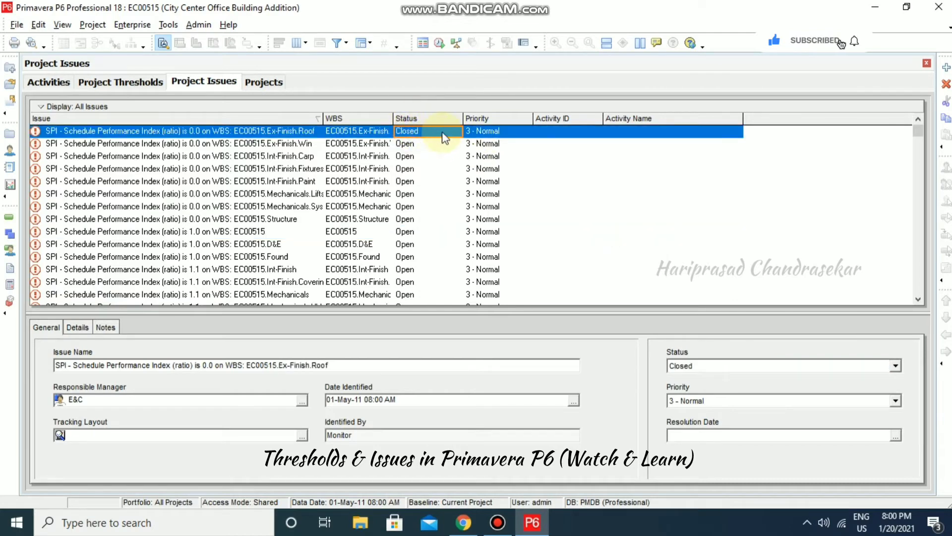
Hide and re-show the issue details panel, then return to the Project Thresholds view
right_click(236, 131)
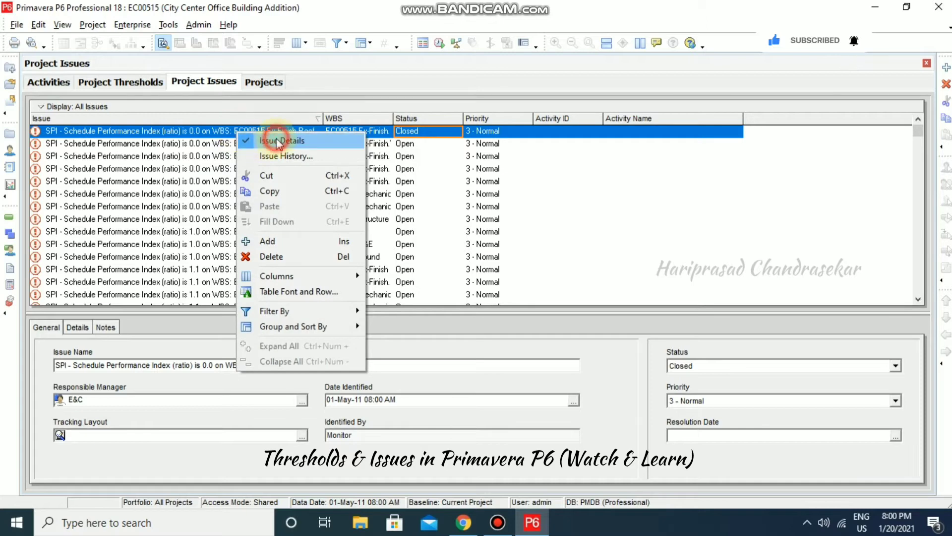
click(275, 140)
right_click(277, 130)
click(311, 144)
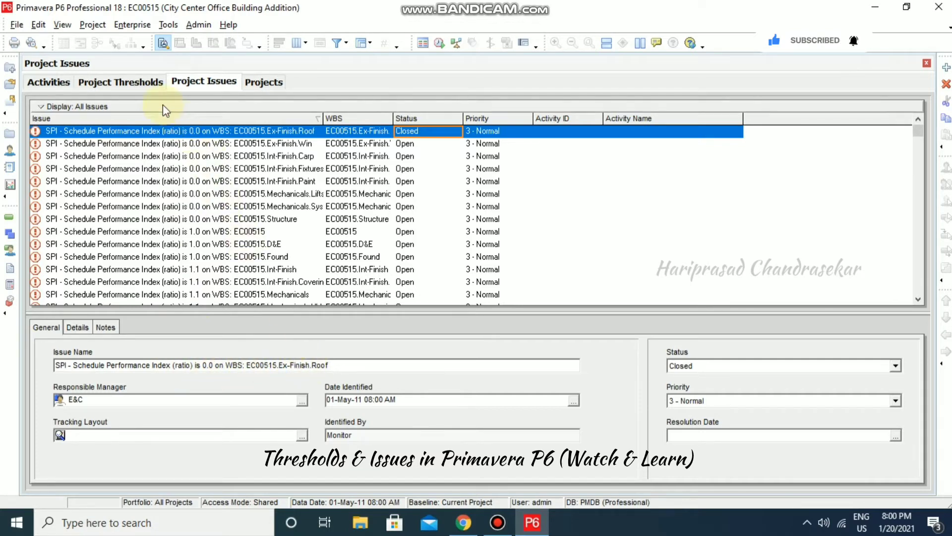
click(142, 82)
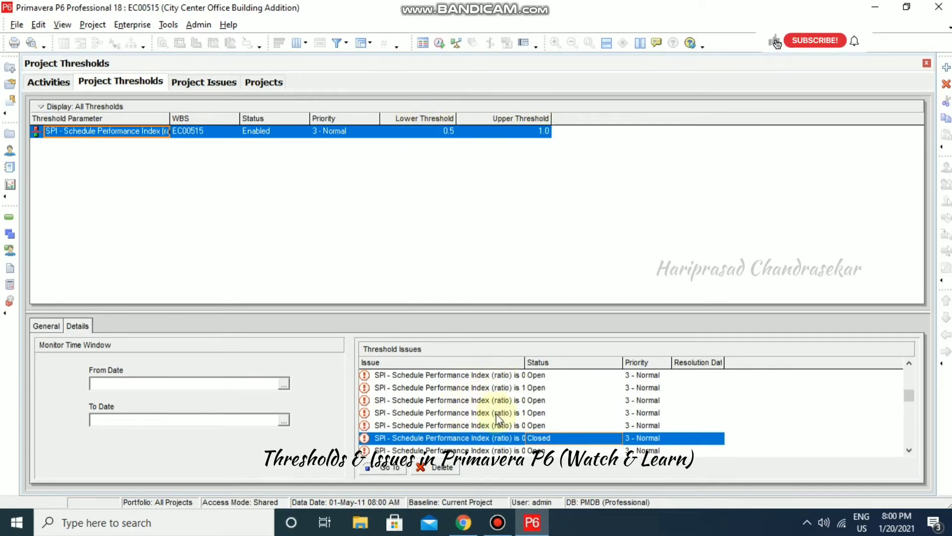
Change the SPI threshold's lower limit to 0 and confirm the change
click(445, 132)
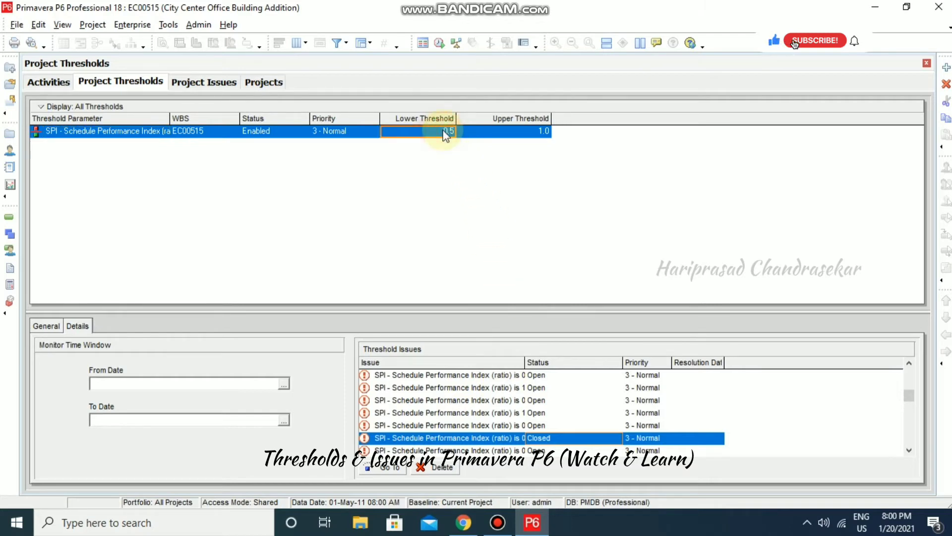
click(445, 132)
text(0)
click(542, 131)
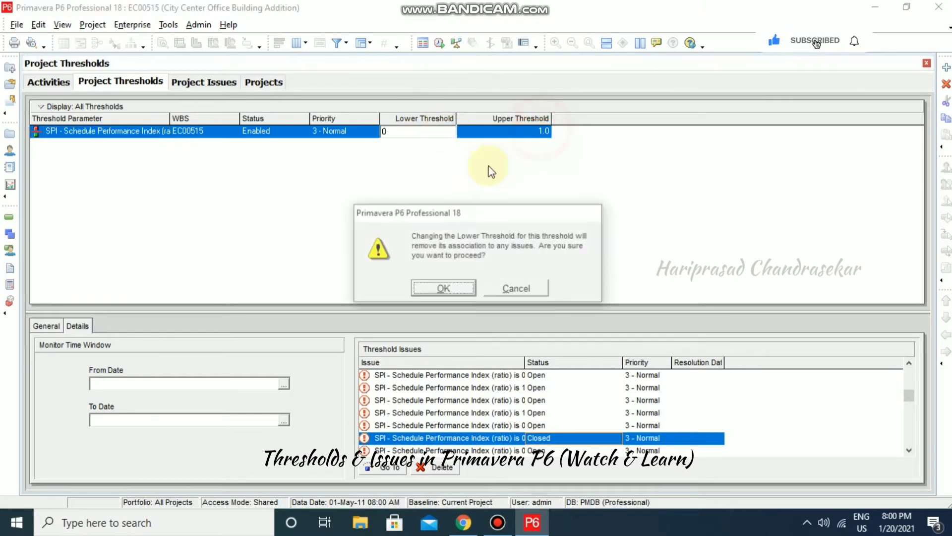
click(443, 289)
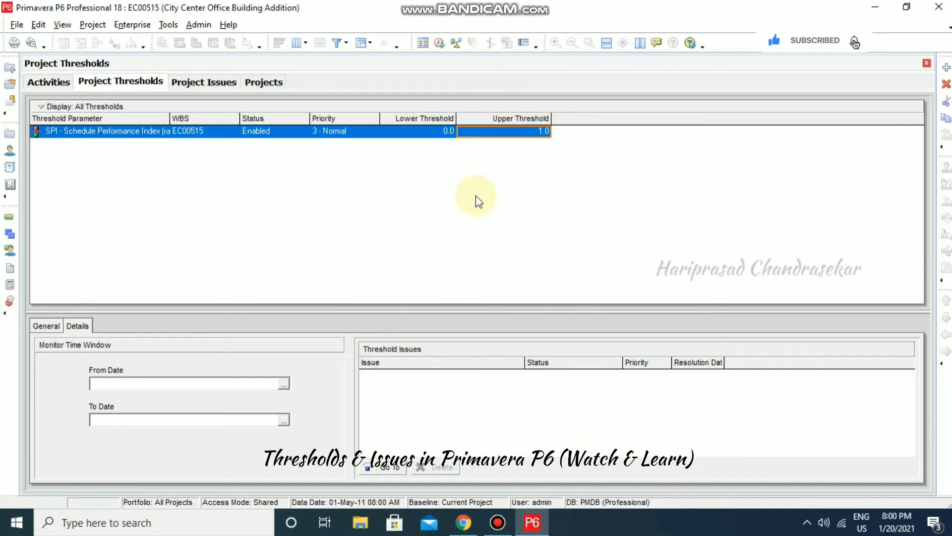
Re-run Monitor Thresholds, acknowledge the 15 issues, and widen the Issue column
click(168, 25)
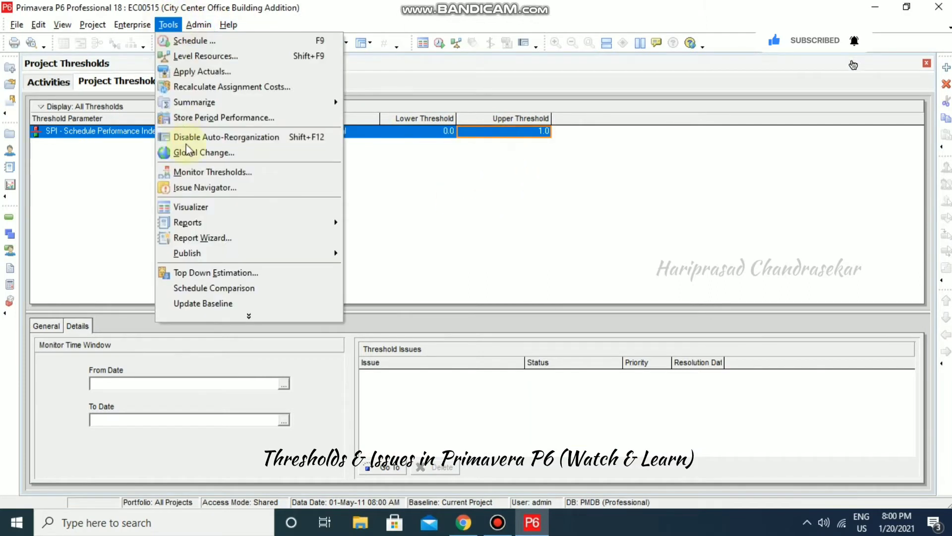
click(193, 172)
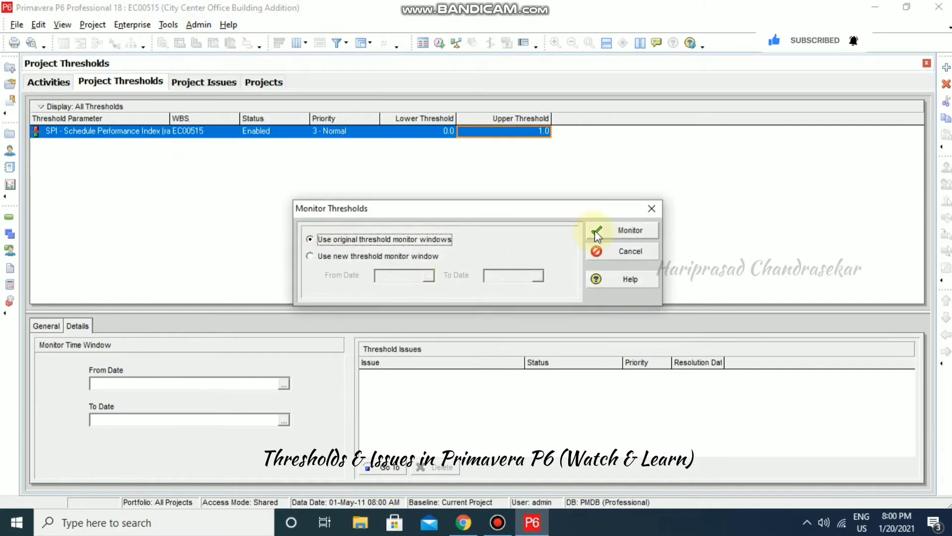
click(595, 230)
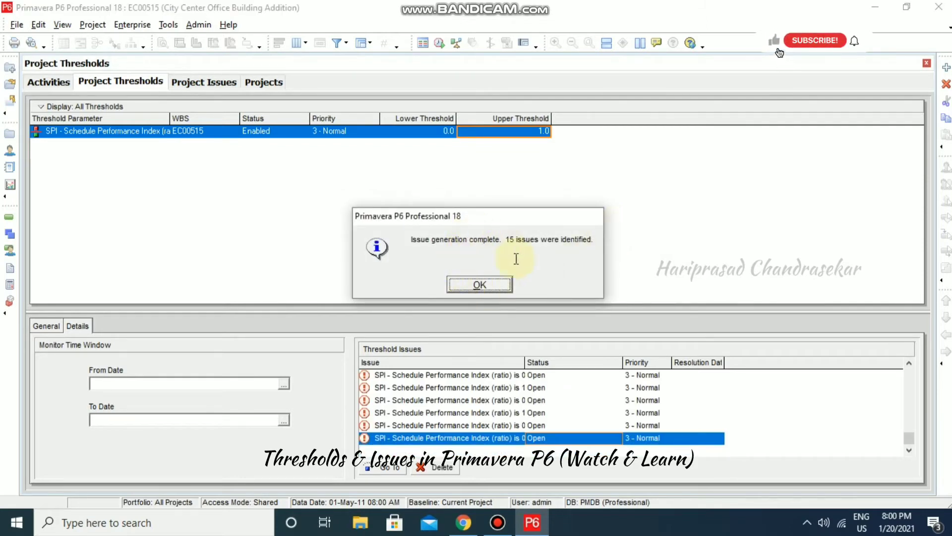
click(495, 283)
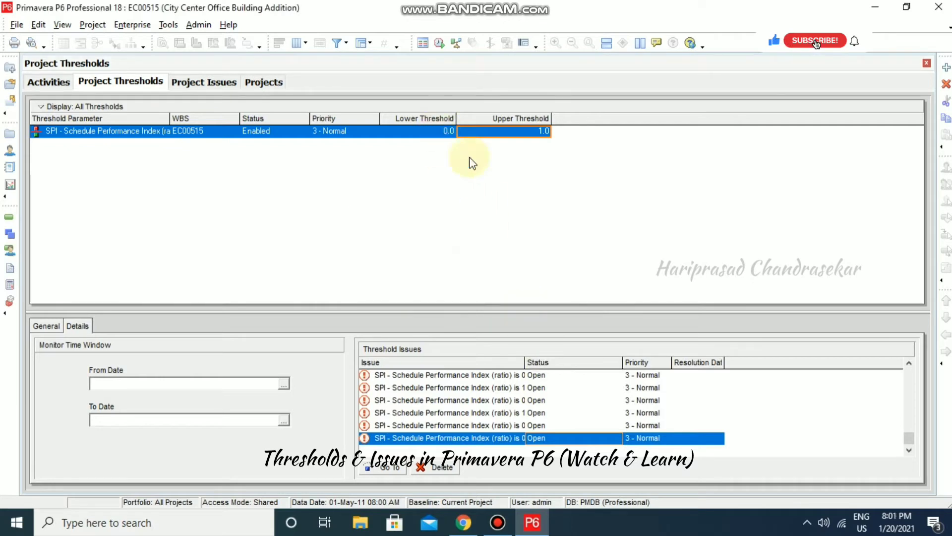
drag(525, 362, 617, 362)
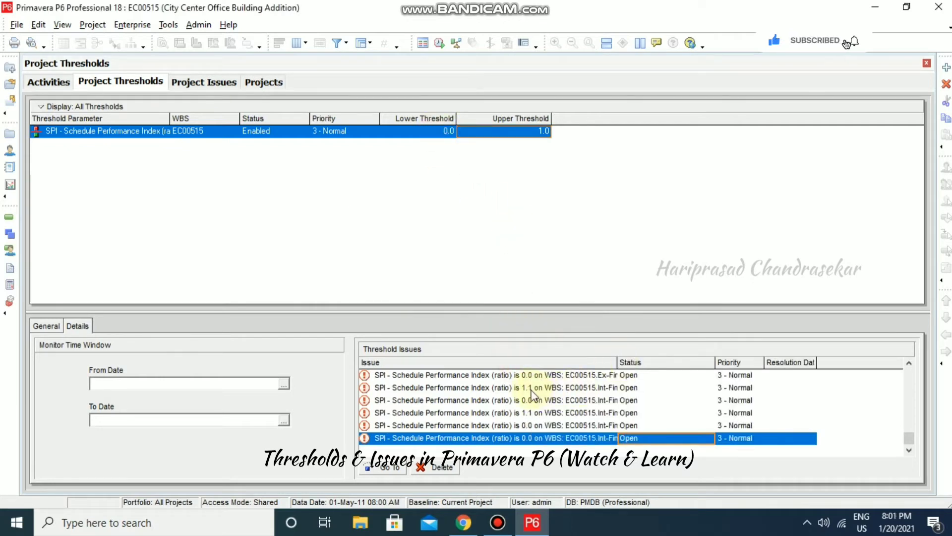
scroll(528, 392, up, 5)
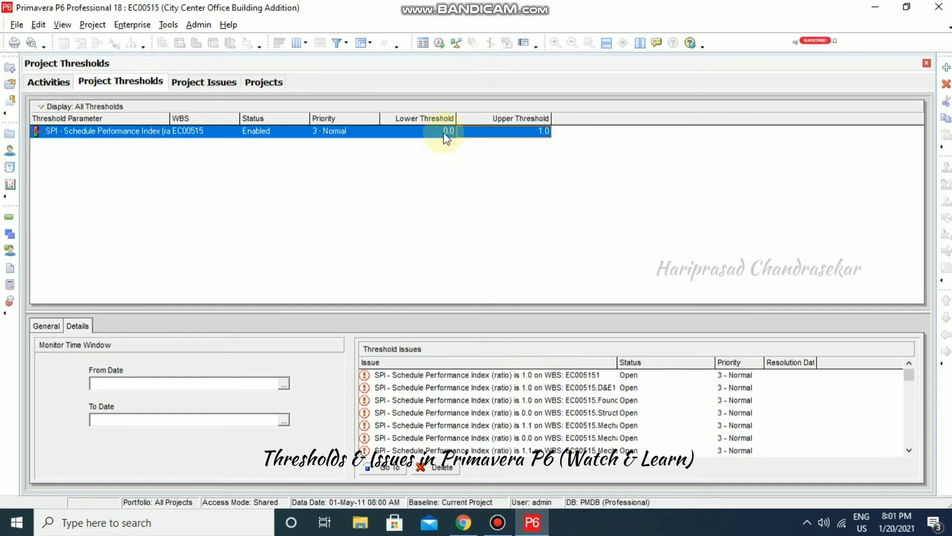
Raise the SPI upper threshold to 2.0 and confirm the change
click(514, 130)
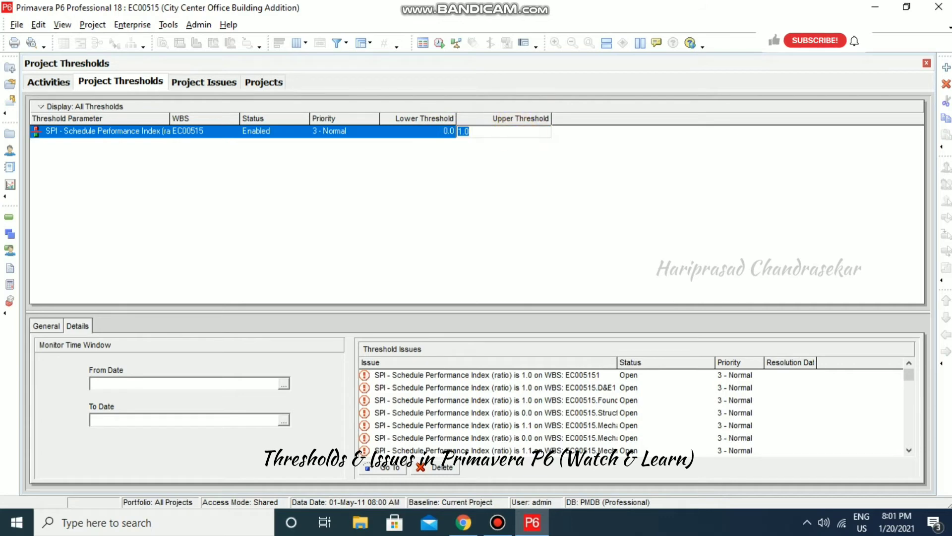
text(2)
click(510, 185)
click(464, 289)
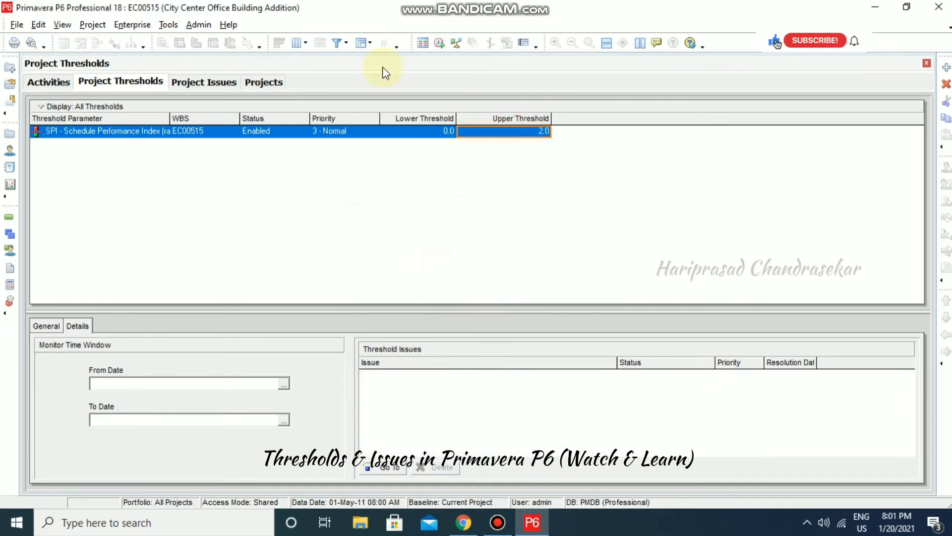
Re-monitor project thresholds, generating 8 issues, and show the Project Issues list
click(168, 25)
click(207, 172)
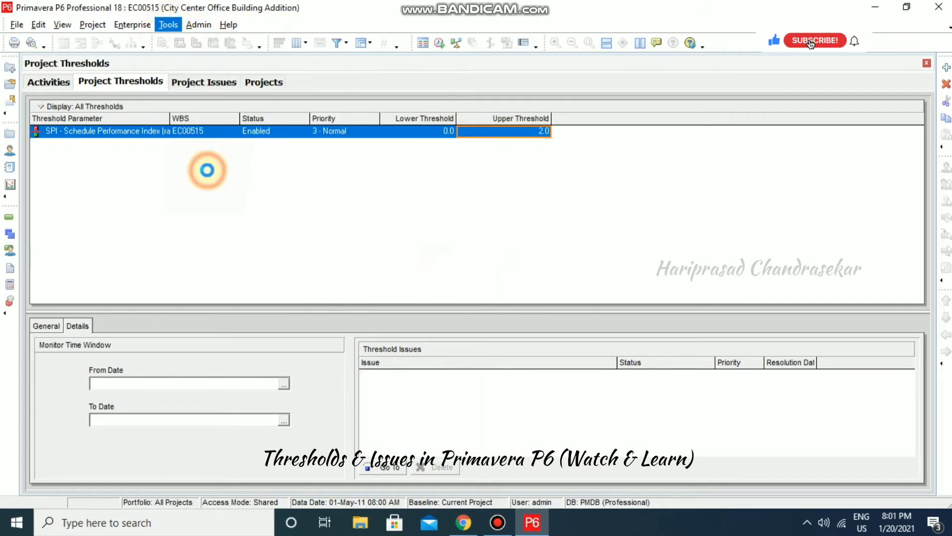
click(633, 234)
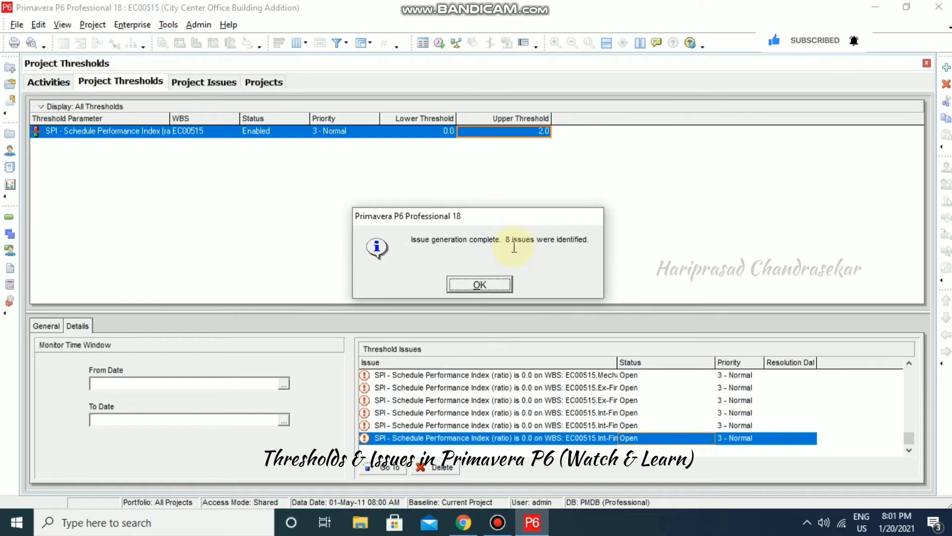
click(496, 289)
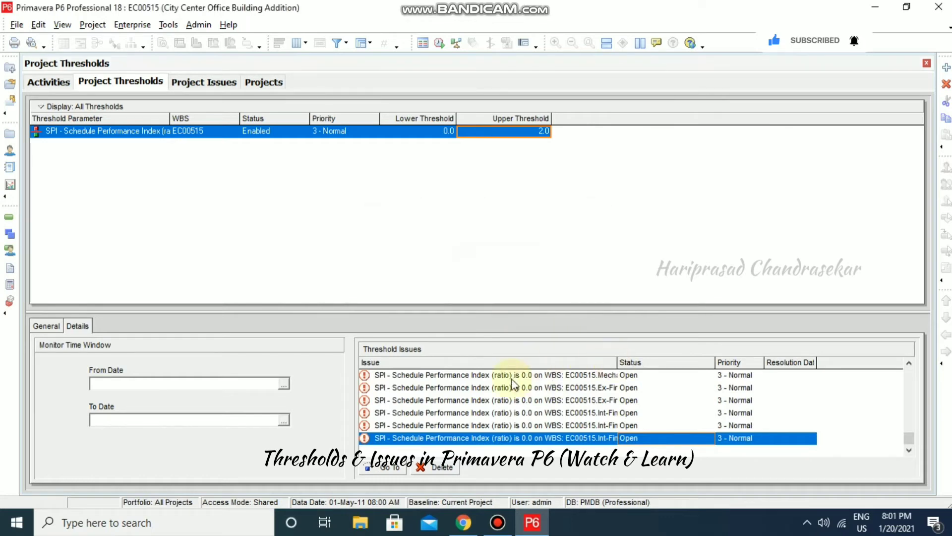
click(194, 83)
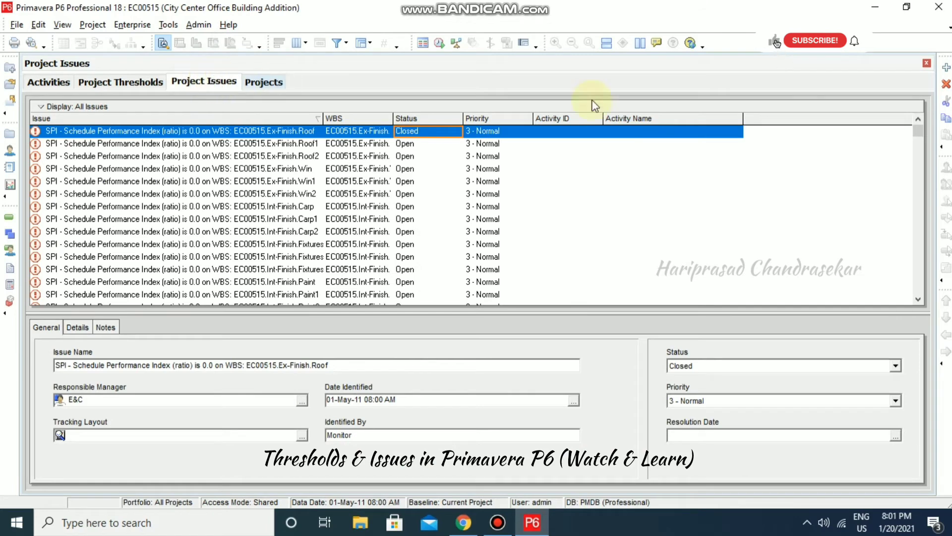
Reload the Project Issues list via Project > Issues, scroll it, then return to Project Thresholds
click(926, 63)
click(140, 81)
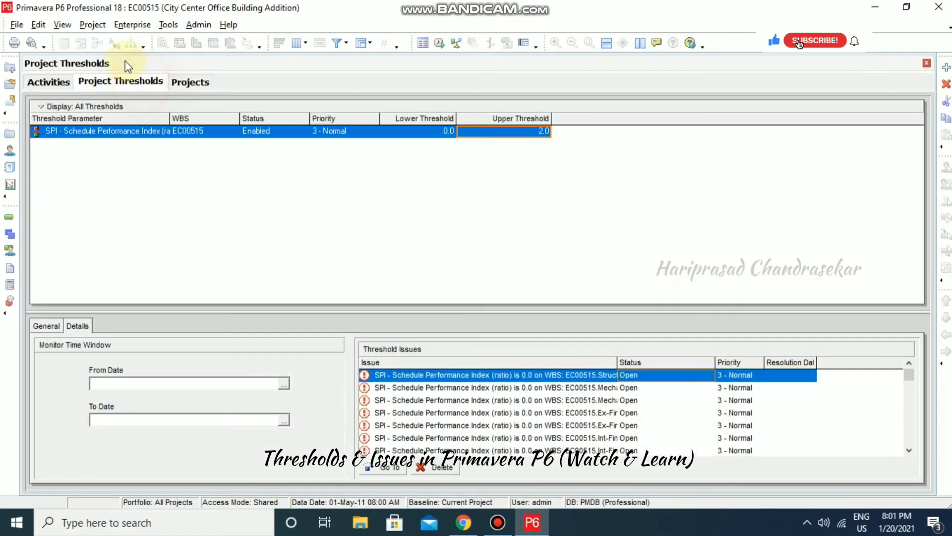
click(93, 25)
click(105, 172)
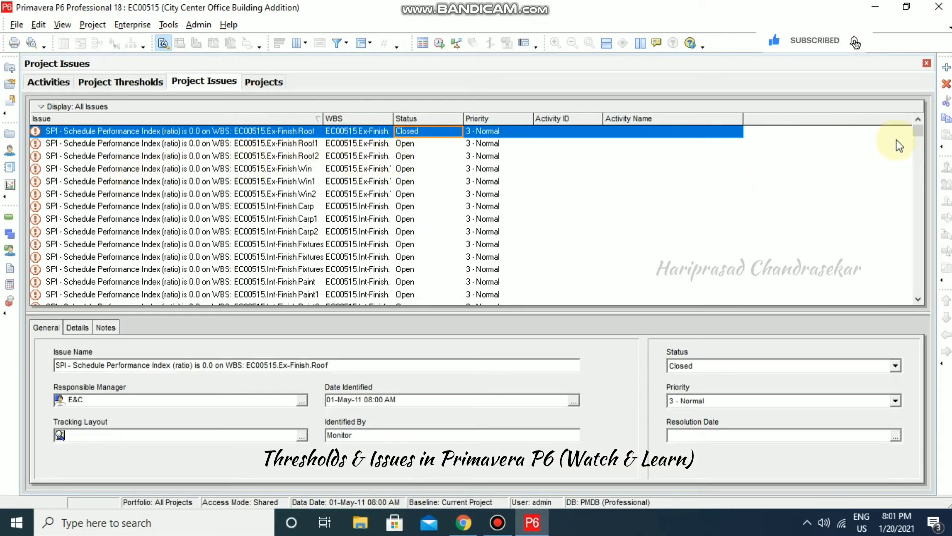
drag(922, 129, 916, 302)
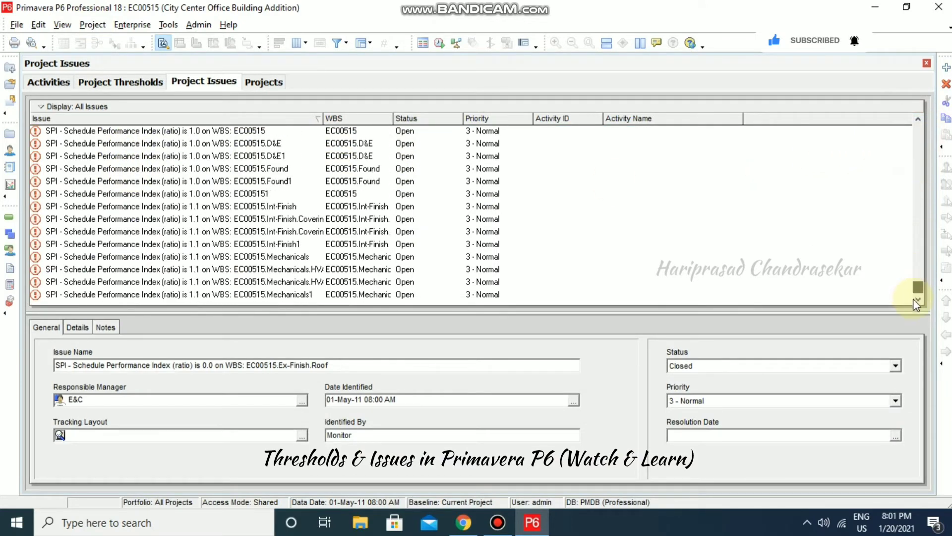
click(130, 83)
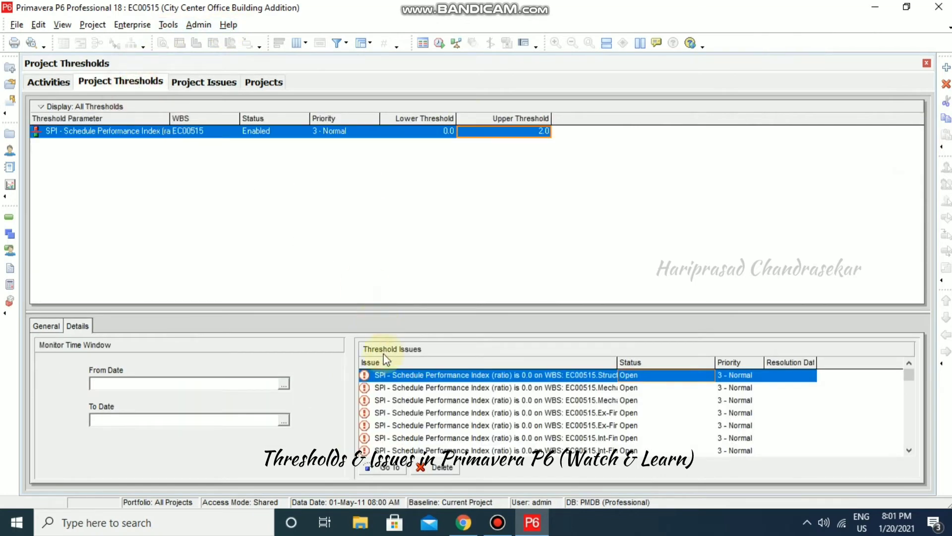
click(394, 469)
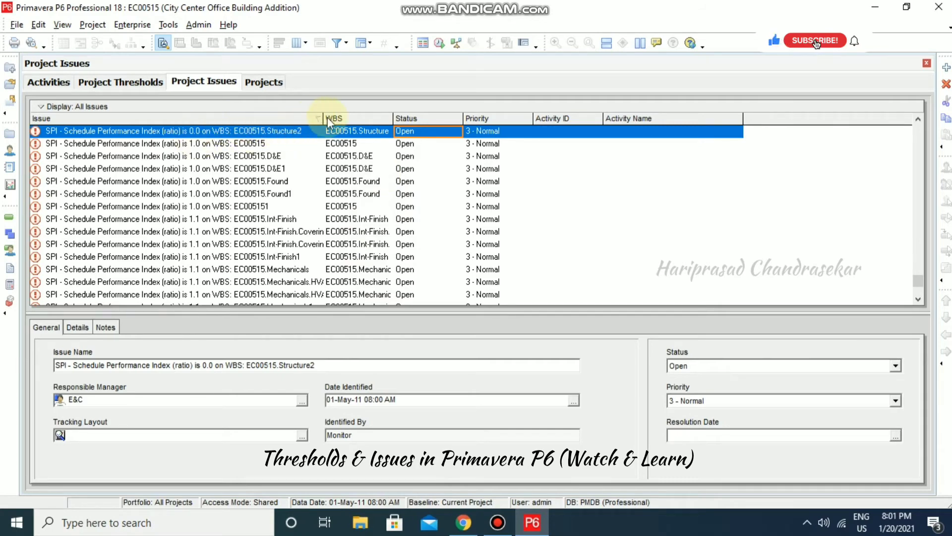
click(138, 84)
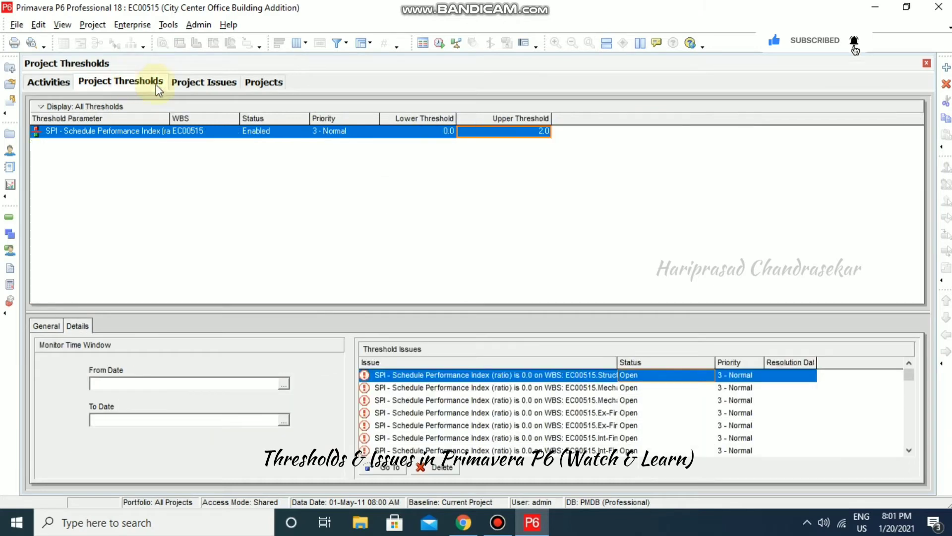
Set the SPI lower threshold to 1.0 and confirm the change
click(422, 133)
text(1)
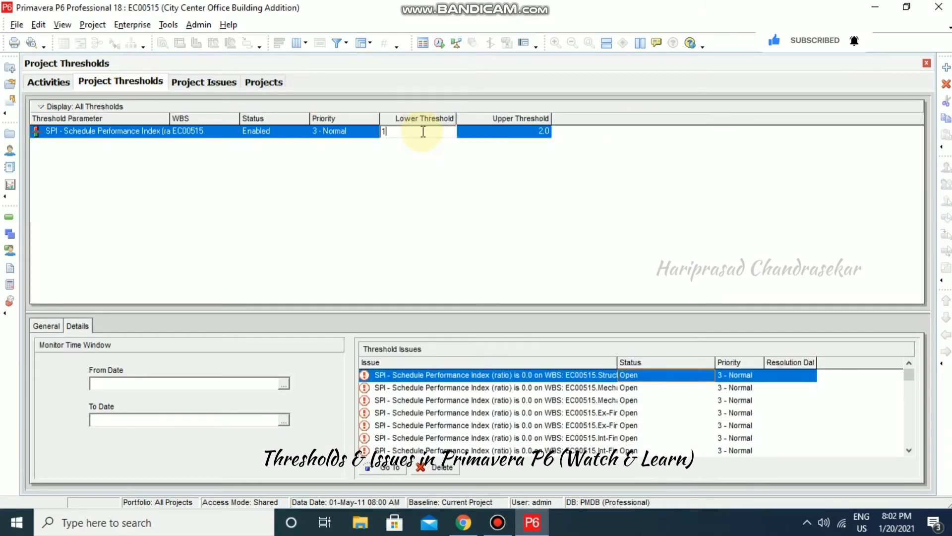
key(Return)
click(450, 289)
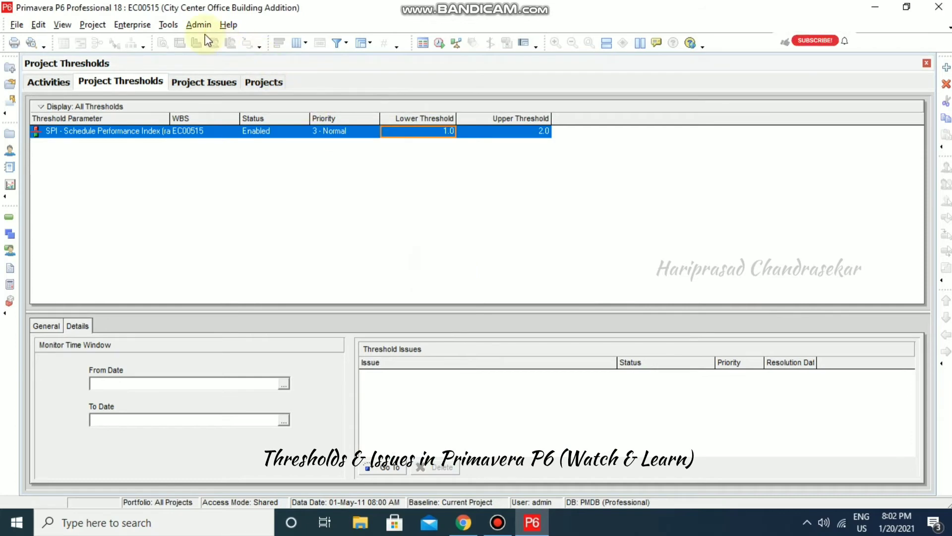
Re-monitor project thresholds with Tools > Monitor Thresholds, producing 12 Open issues
click(168, 25)
click(206, 172)
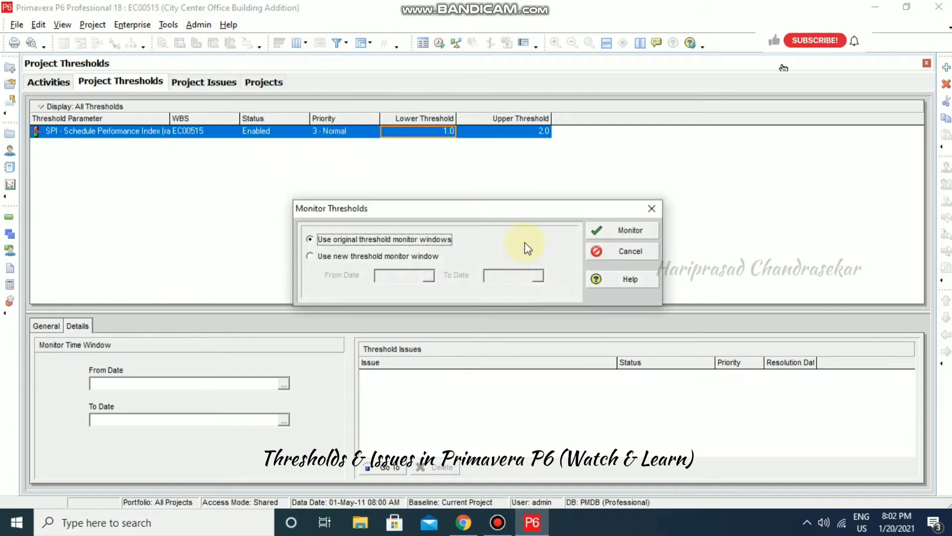
click(647, 223)
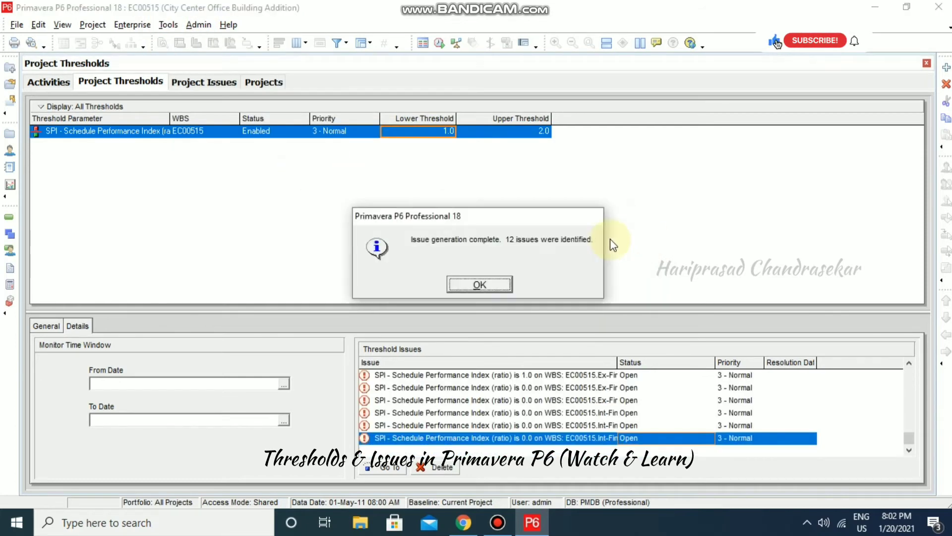
click(489, 286)
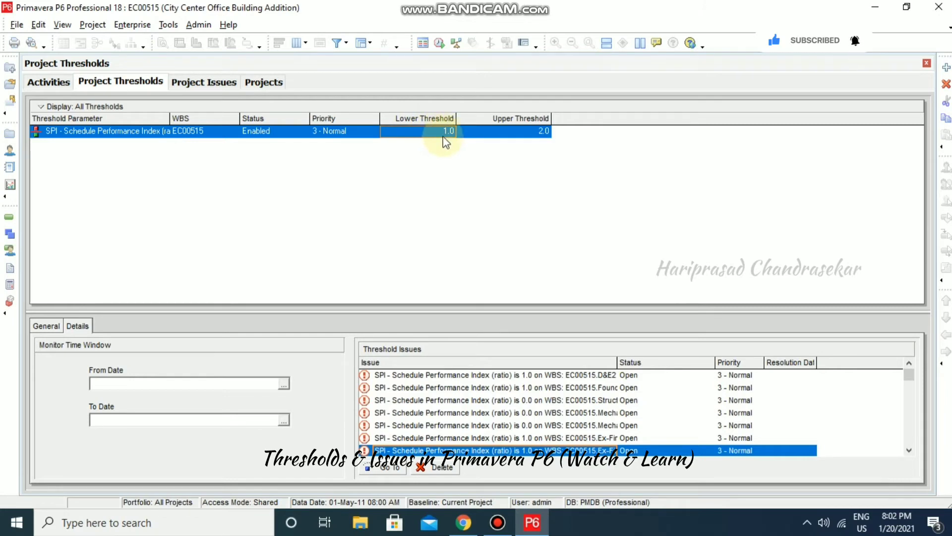
Locate the D&E2 threshold issue in the issues list, then filter to Closed Issues
click(453, 376)
click(392, 469)
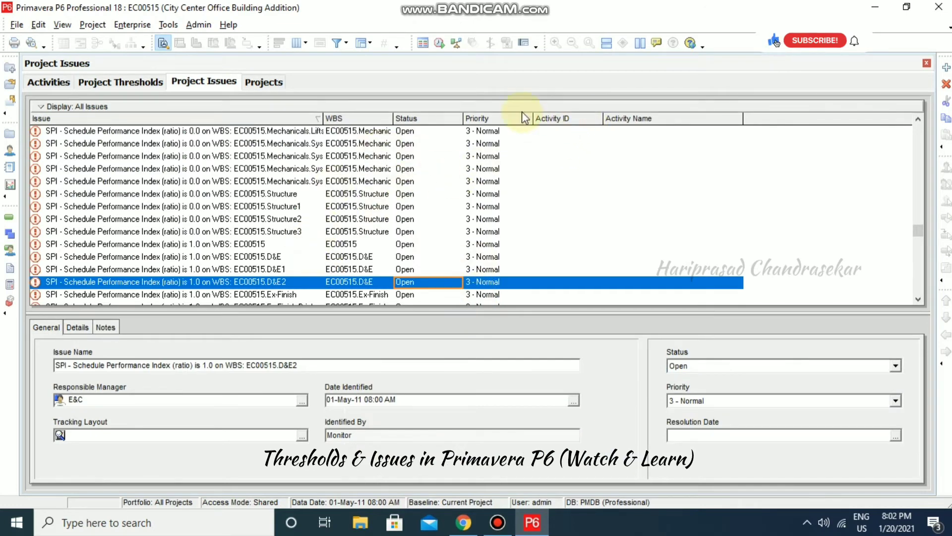
scroll(429, 122, up, 1)
scroll(429, 122, up, 1)
right_click(431, 121)
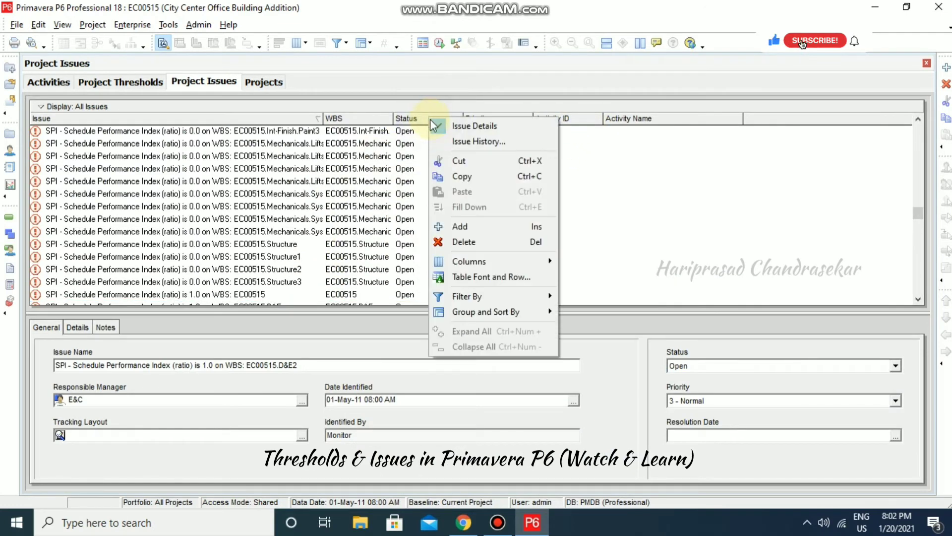
mouse_move(506, 300)
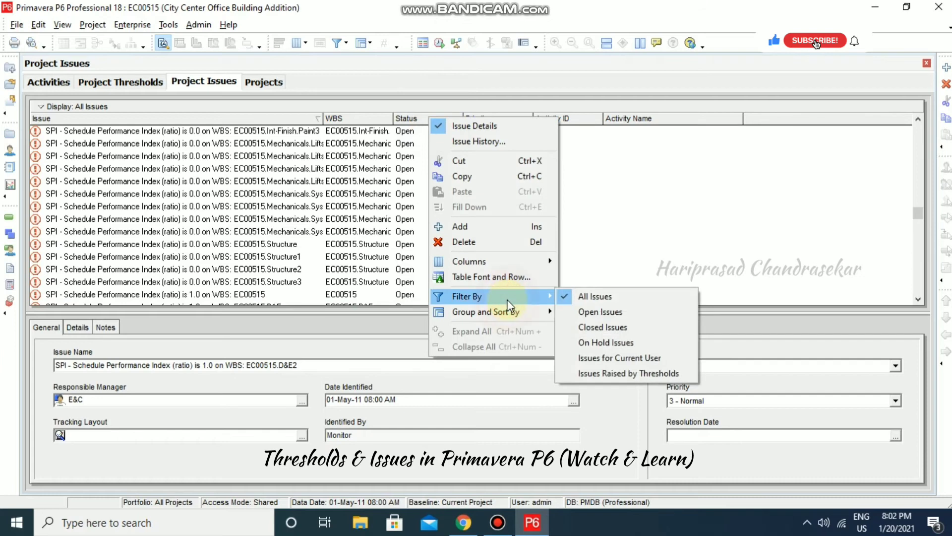
click(591, 329)
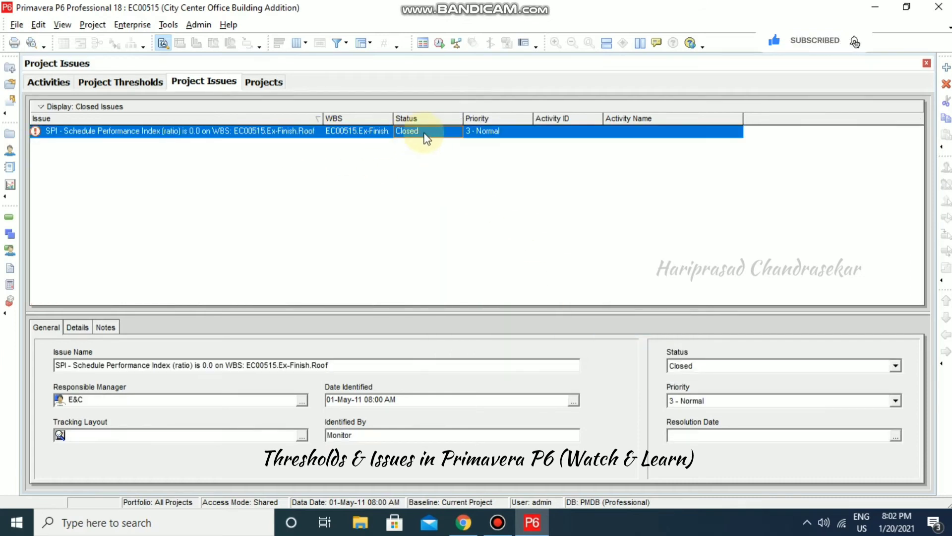
Change the issues filter to Open Issues, then to All Issues
right_click(449, 112)
right_click(446, 117)
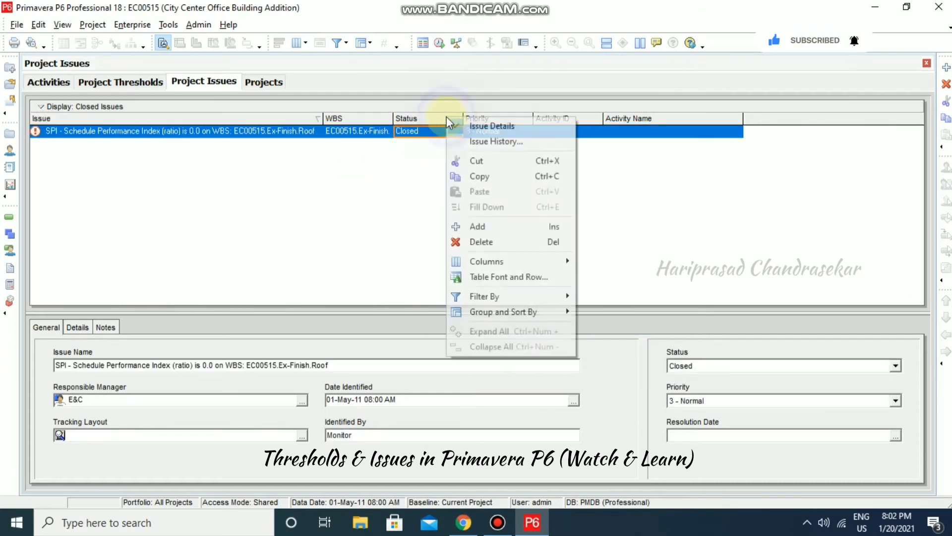
mouse_move(479, 296)
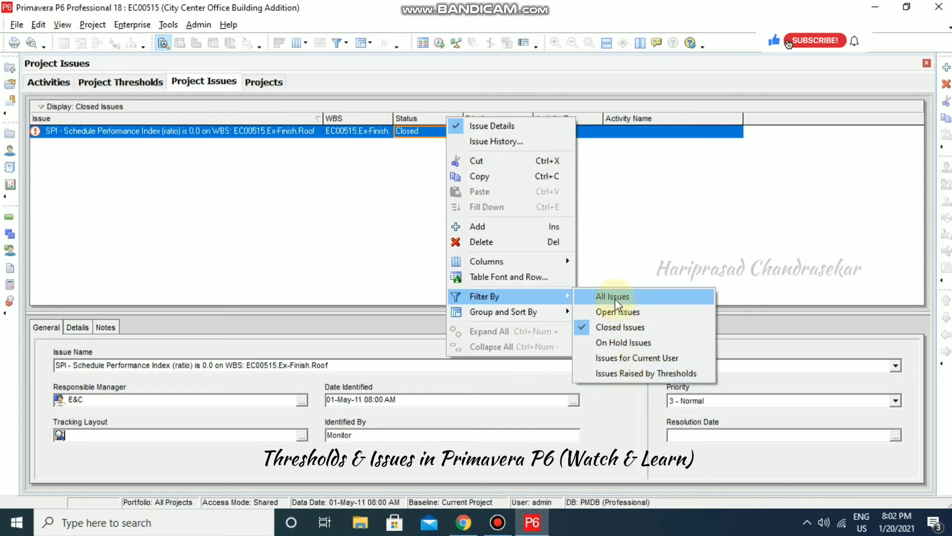
click(616, 313)
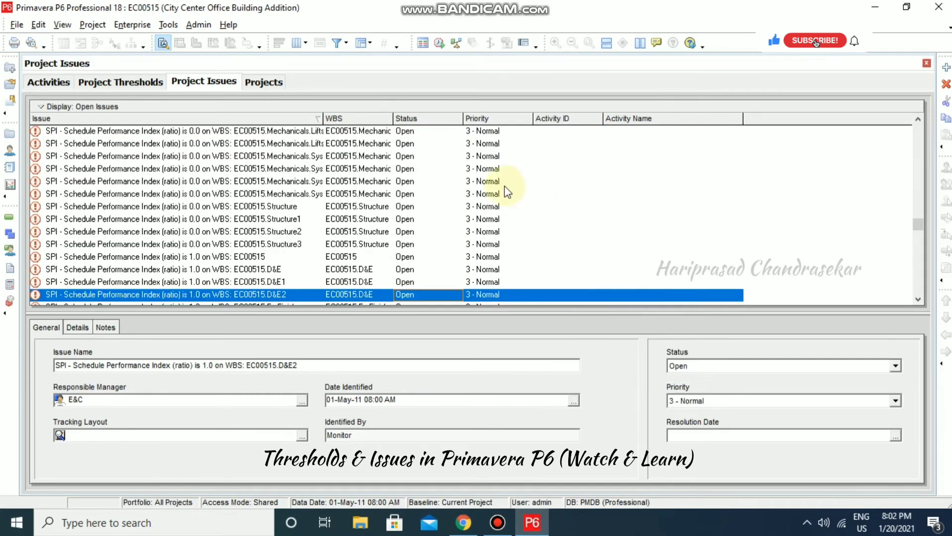
right_click(453, 123)
mouse_move(526, 300)
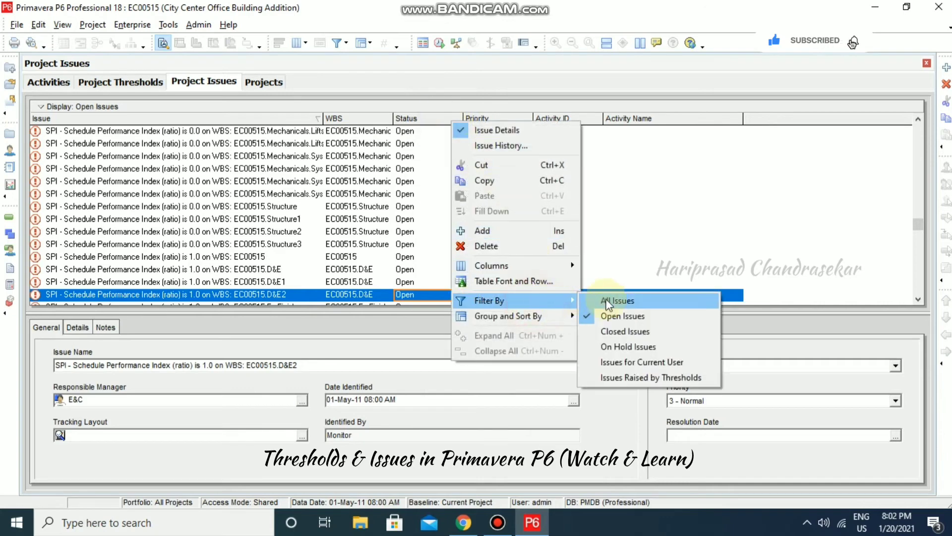
click(619, 300)
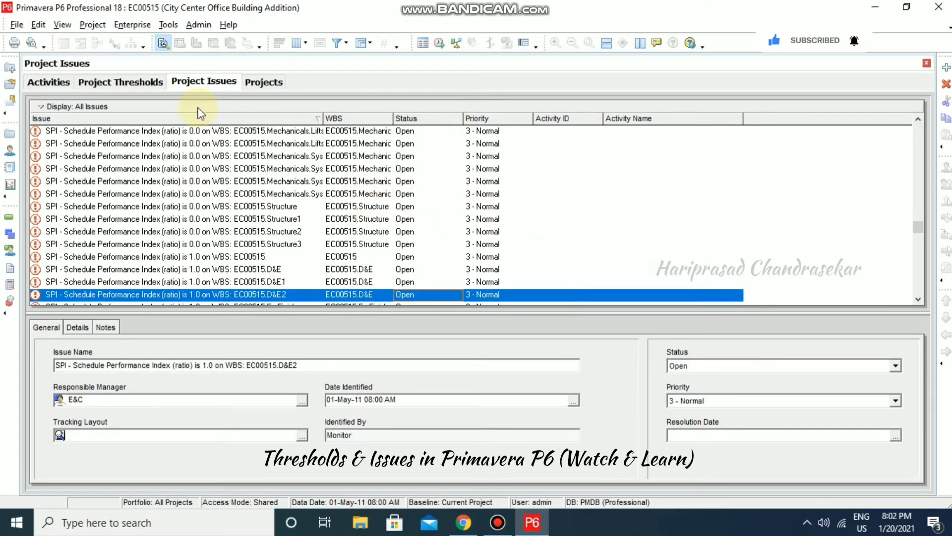
Open the Issue Navigator from Project Issues and show the D&E issue's Design and Engineering WBS element
drag(915, 225, 918, 126)
click(98, 28)
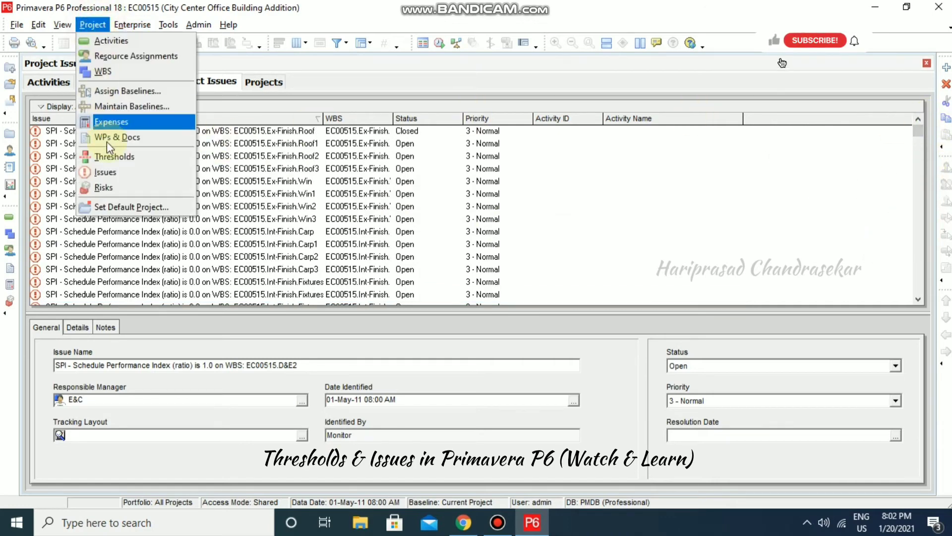
click(118, 173)
click(168, 25)
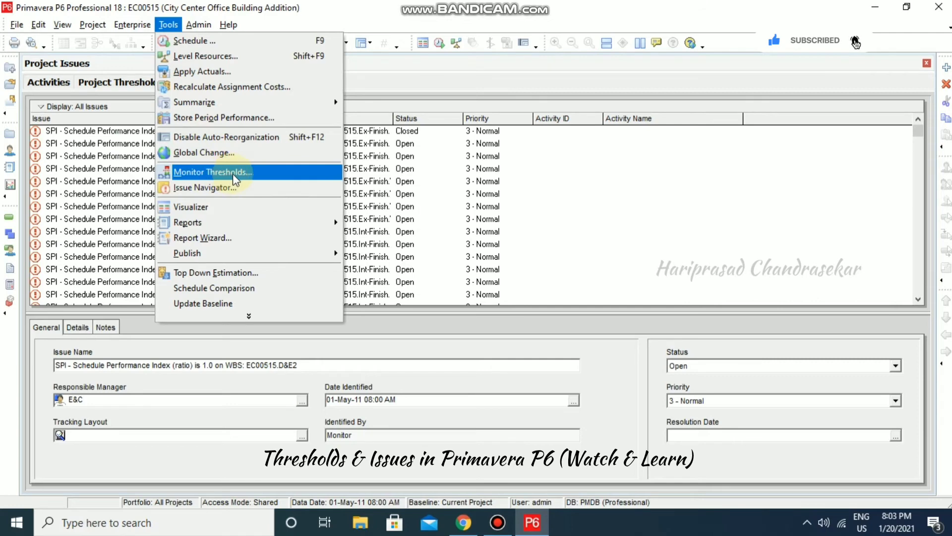
click(231, 191)
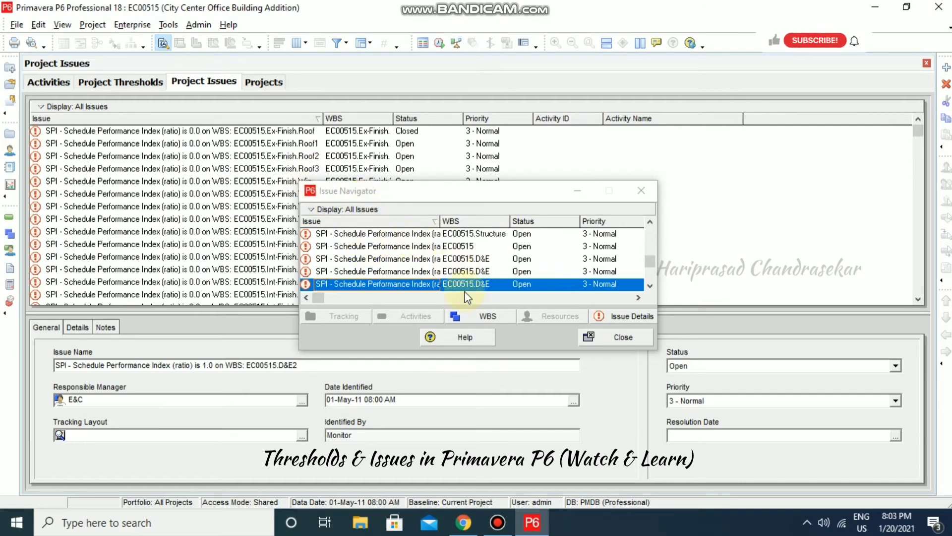
click(620, 317)
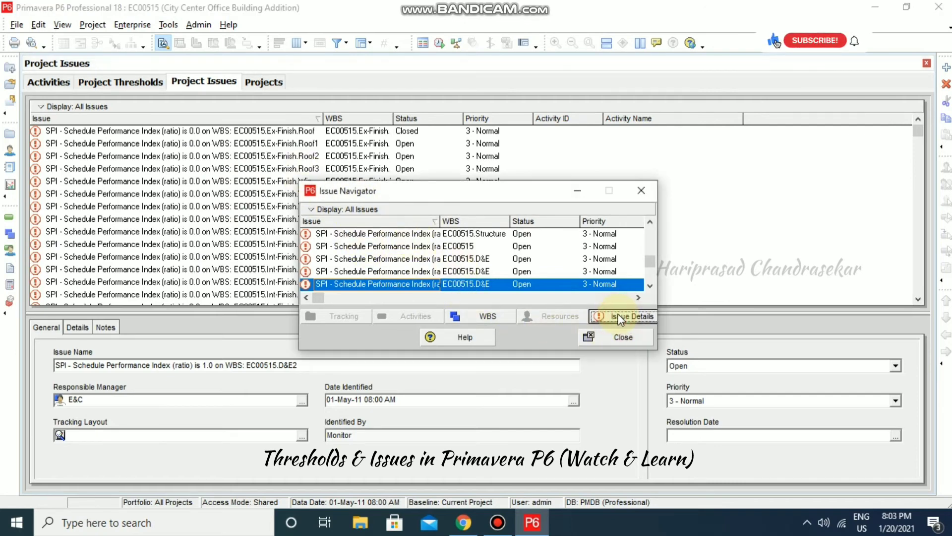
click(494, 316)
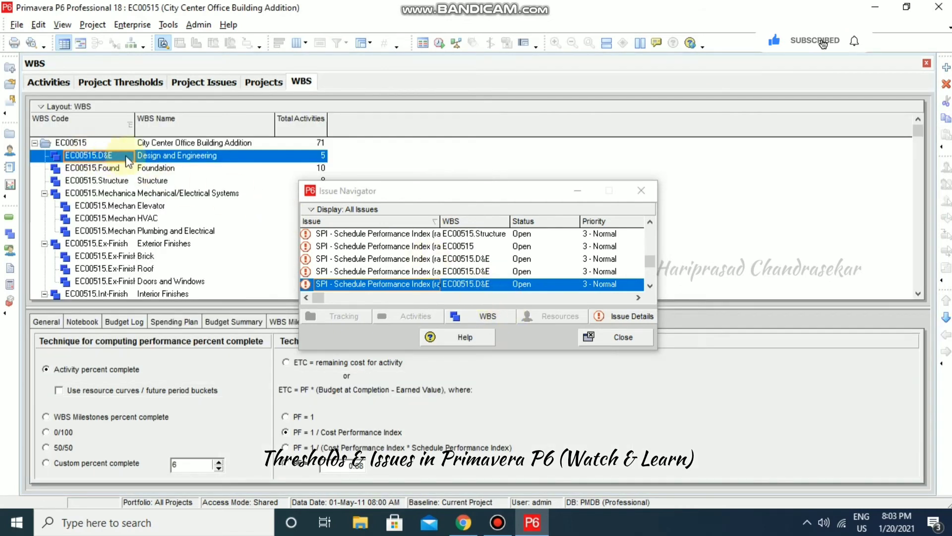
Move the Issue Navigator off the WBS tree, fit its issue column, and view D&E activities
drag(444, 190, 625, 145)
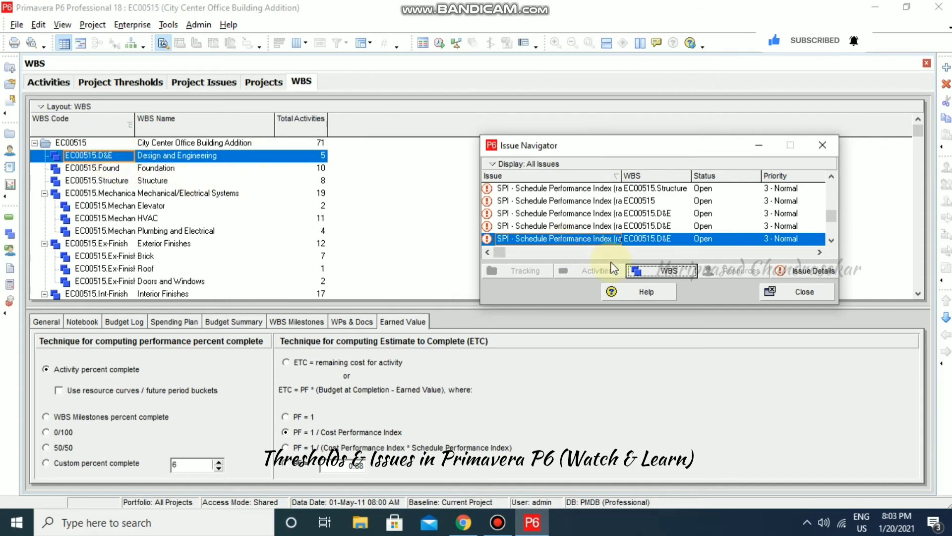
double_click(621, 176)
click(320, 156)
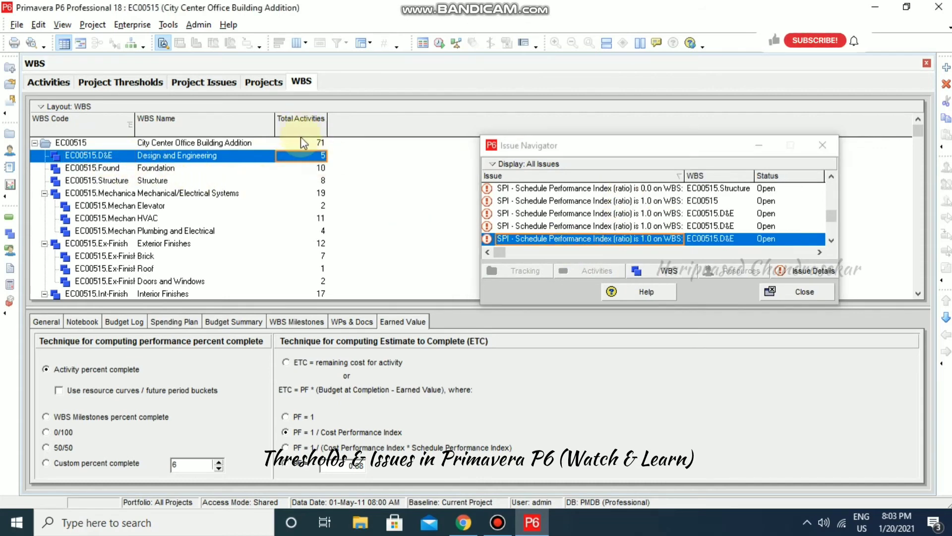
click(62, 82)
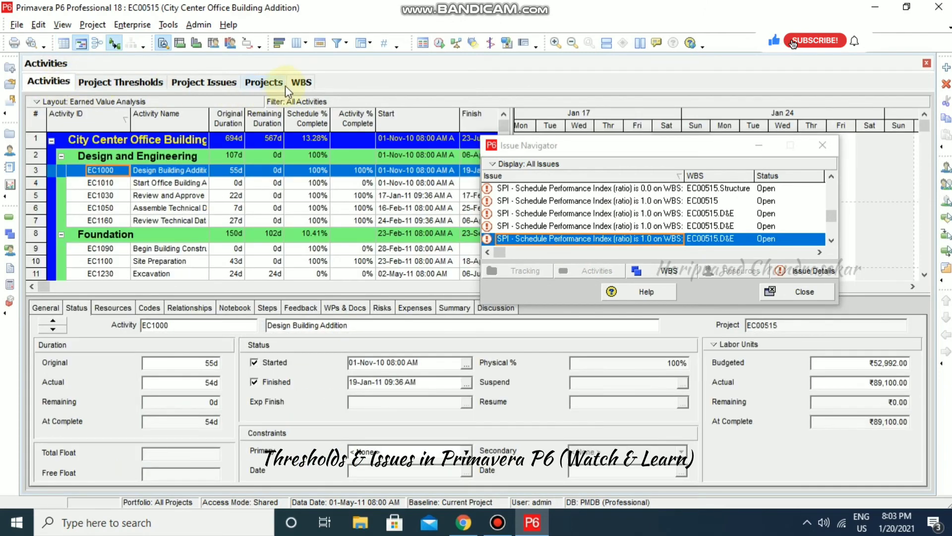
click(300, 82)
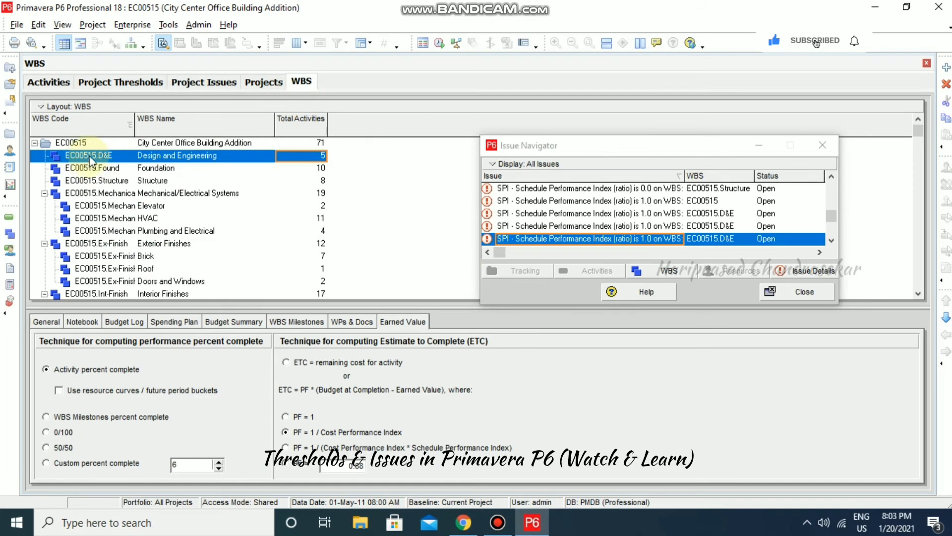
click(47, 82)
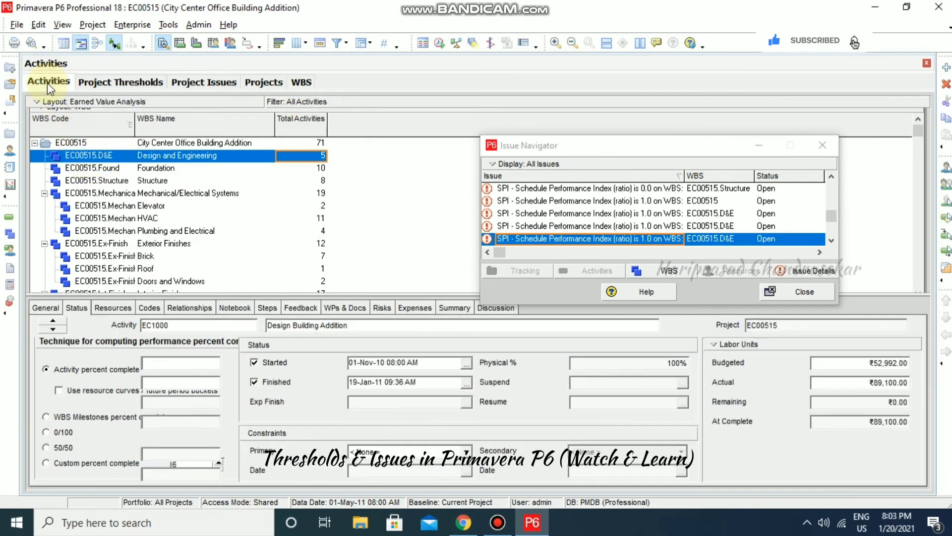
click(302, 83)
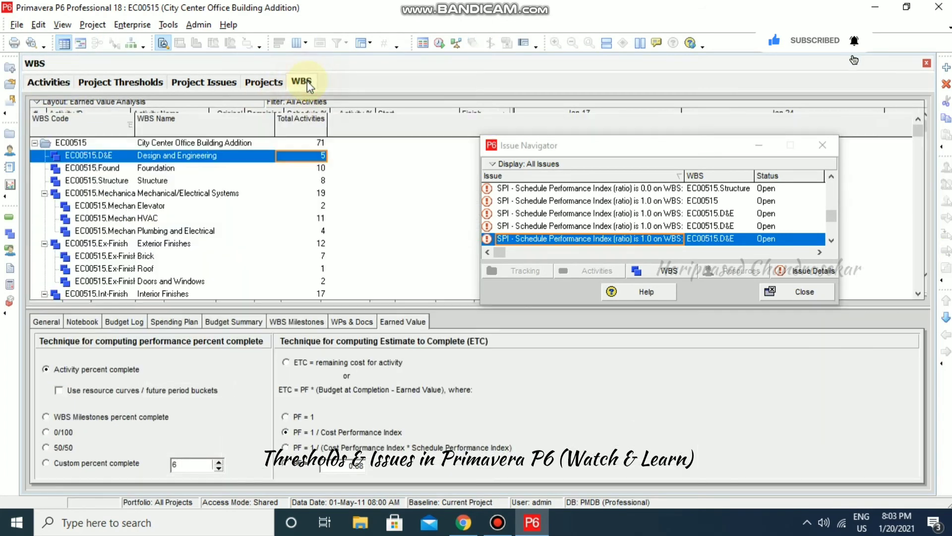
click(47, 82)
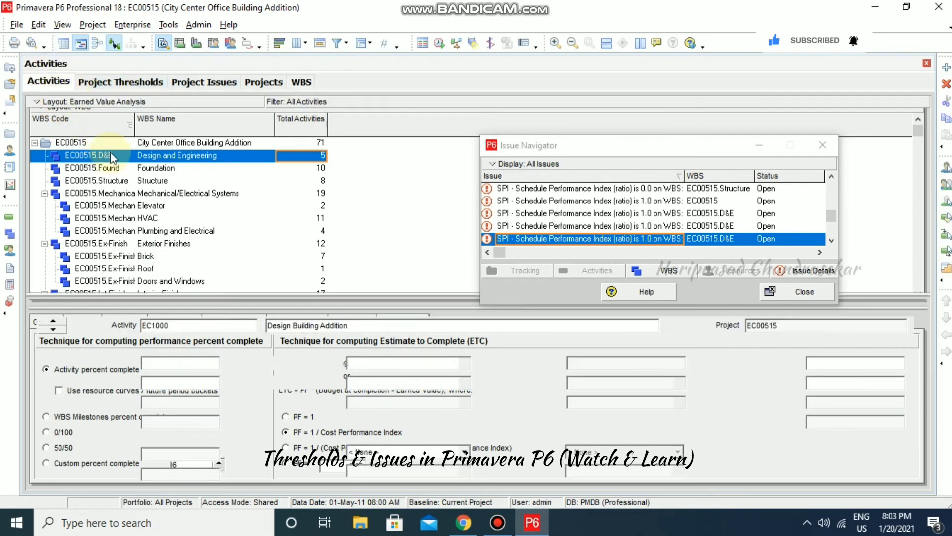
scroll(156, 178, down, 9)
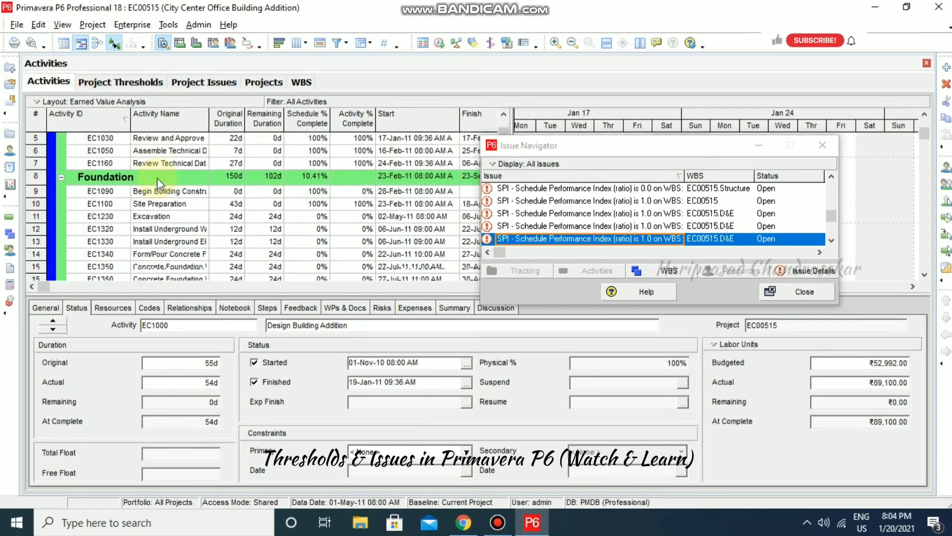
Reposition the Issue Navigator and compare WBS and Activities, ending on the Design and Engineering activities
drag(627, 147, 541, 102)
scroll(930, 238, down, 8)
scroll(930, 238, up, 13)
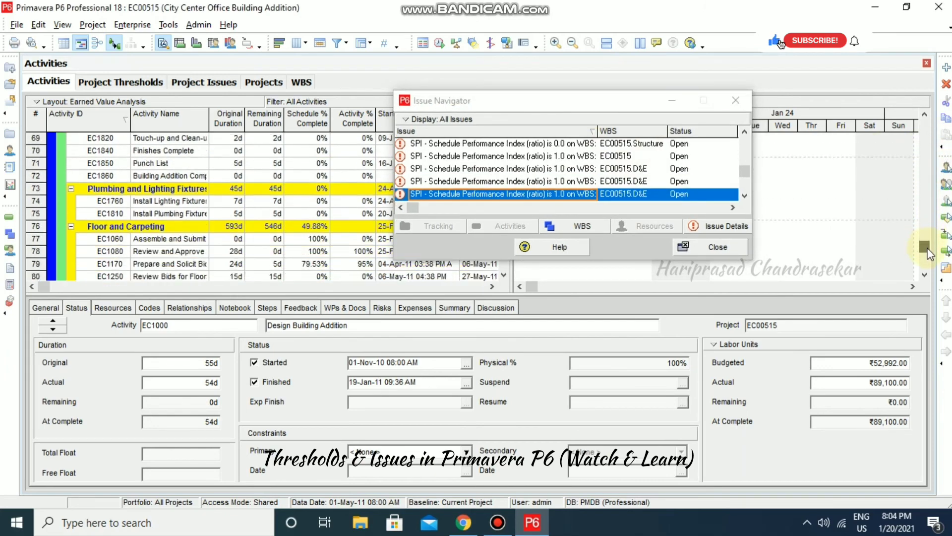
scroll(912, 131, up, 4)
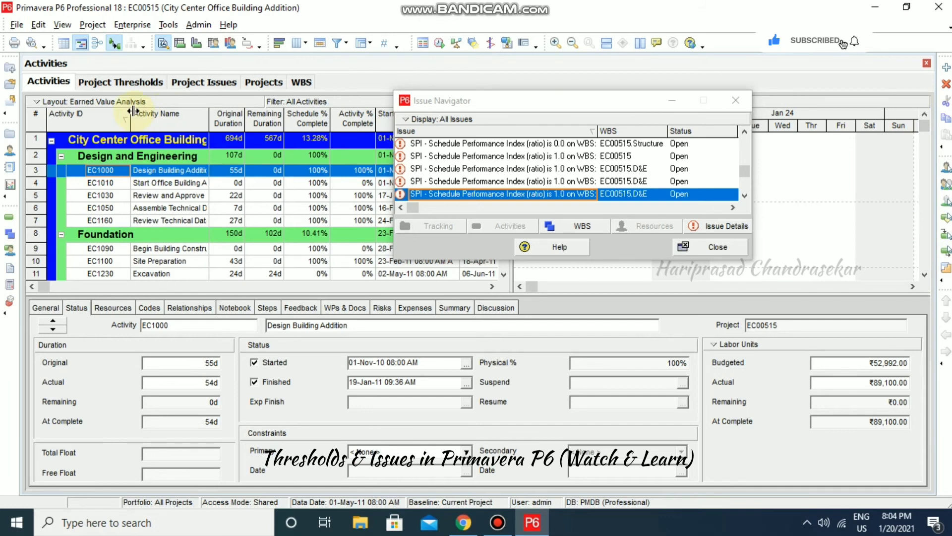
click(301, 81)
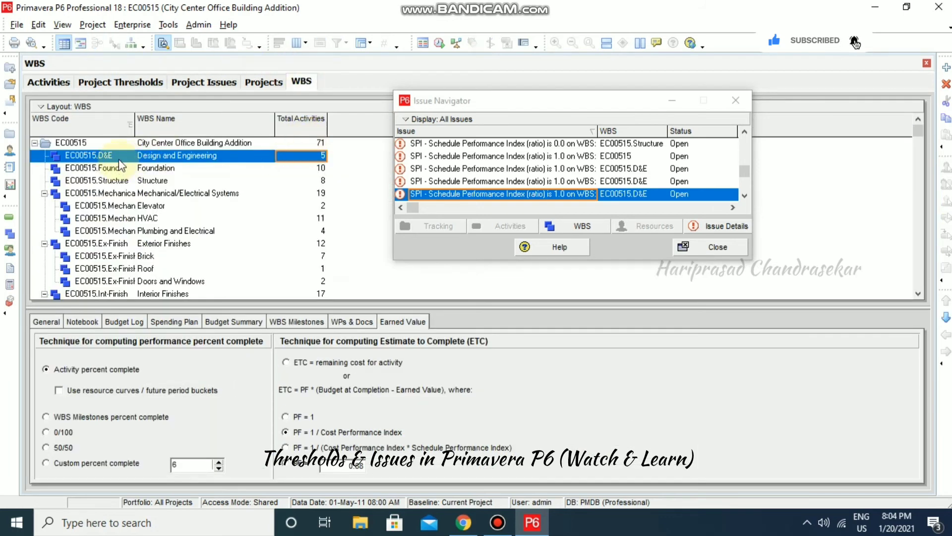
right_click(108, 157)
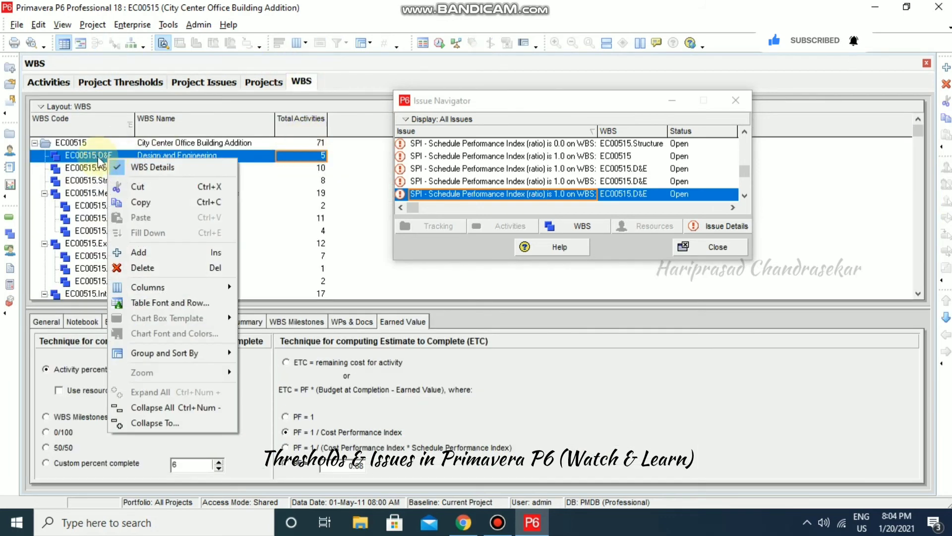
click(88, 157)
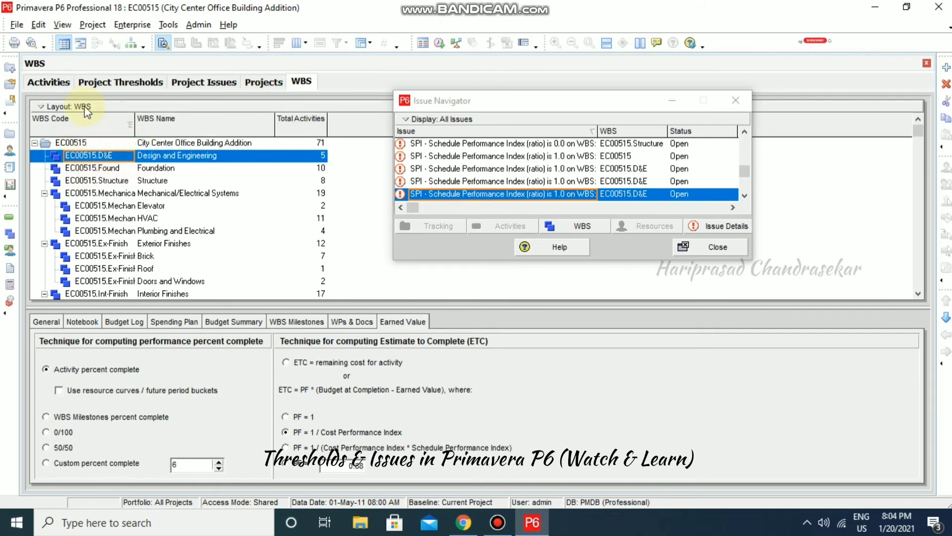
click(52, 82)
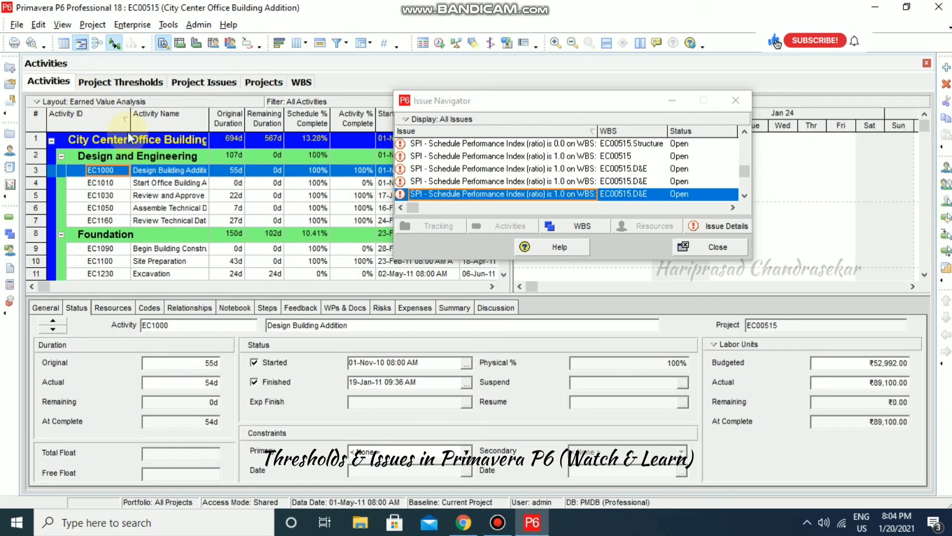
click(301, 82)
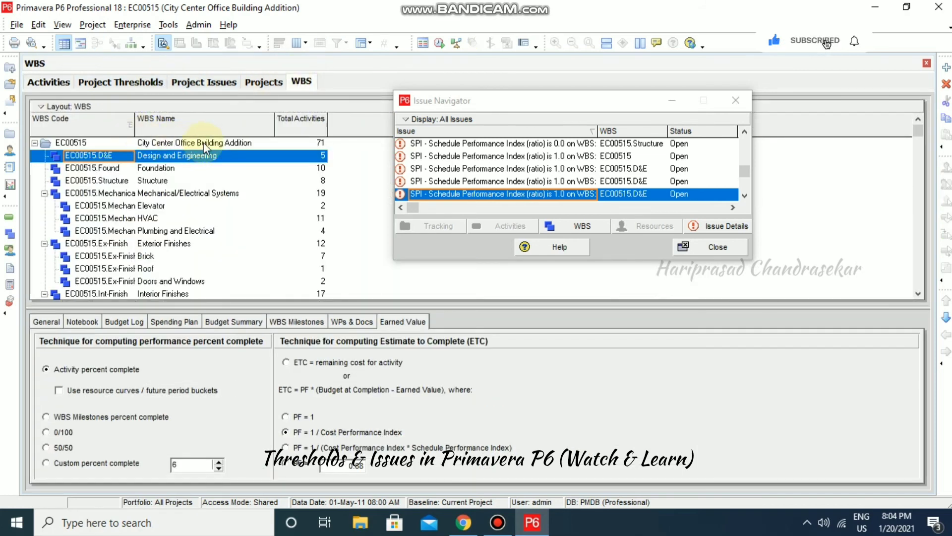
click(52, 82)
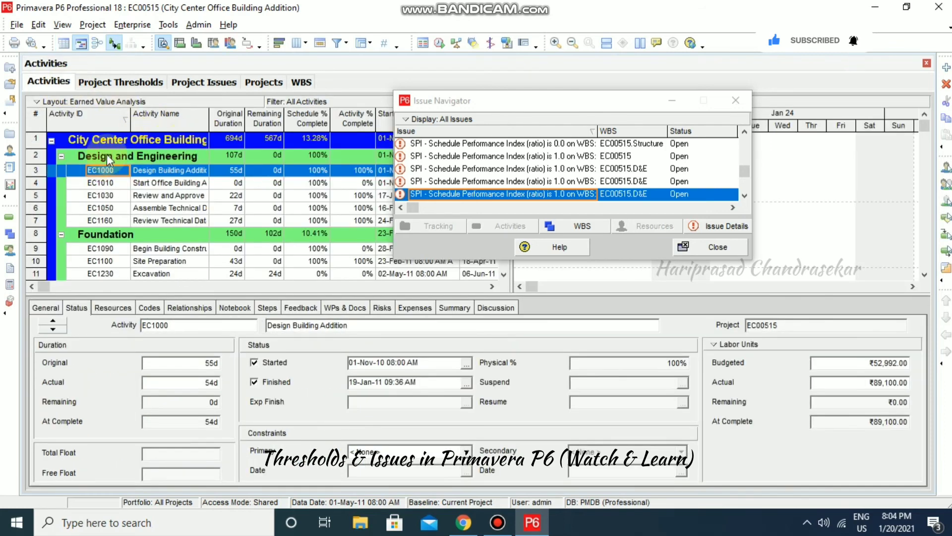
Move the Issue Navigator upper right and scroll the grid to show SPI 1.00 and CPI 0.68
drag(504, 103, 679, 96)
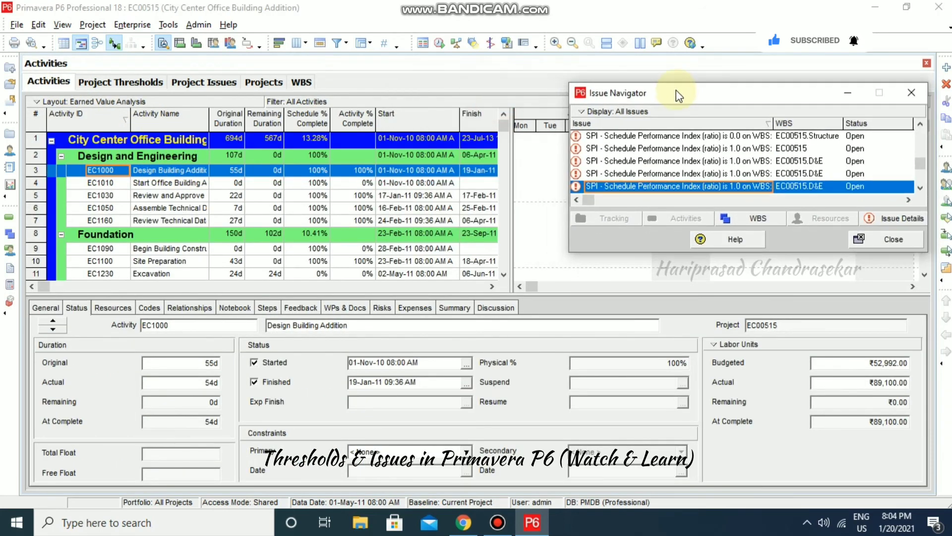
click(492, 287)
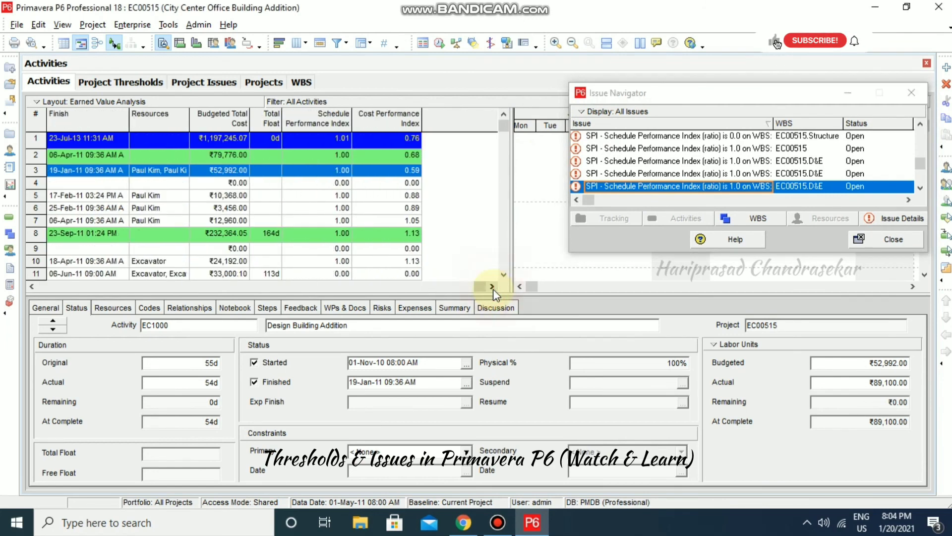